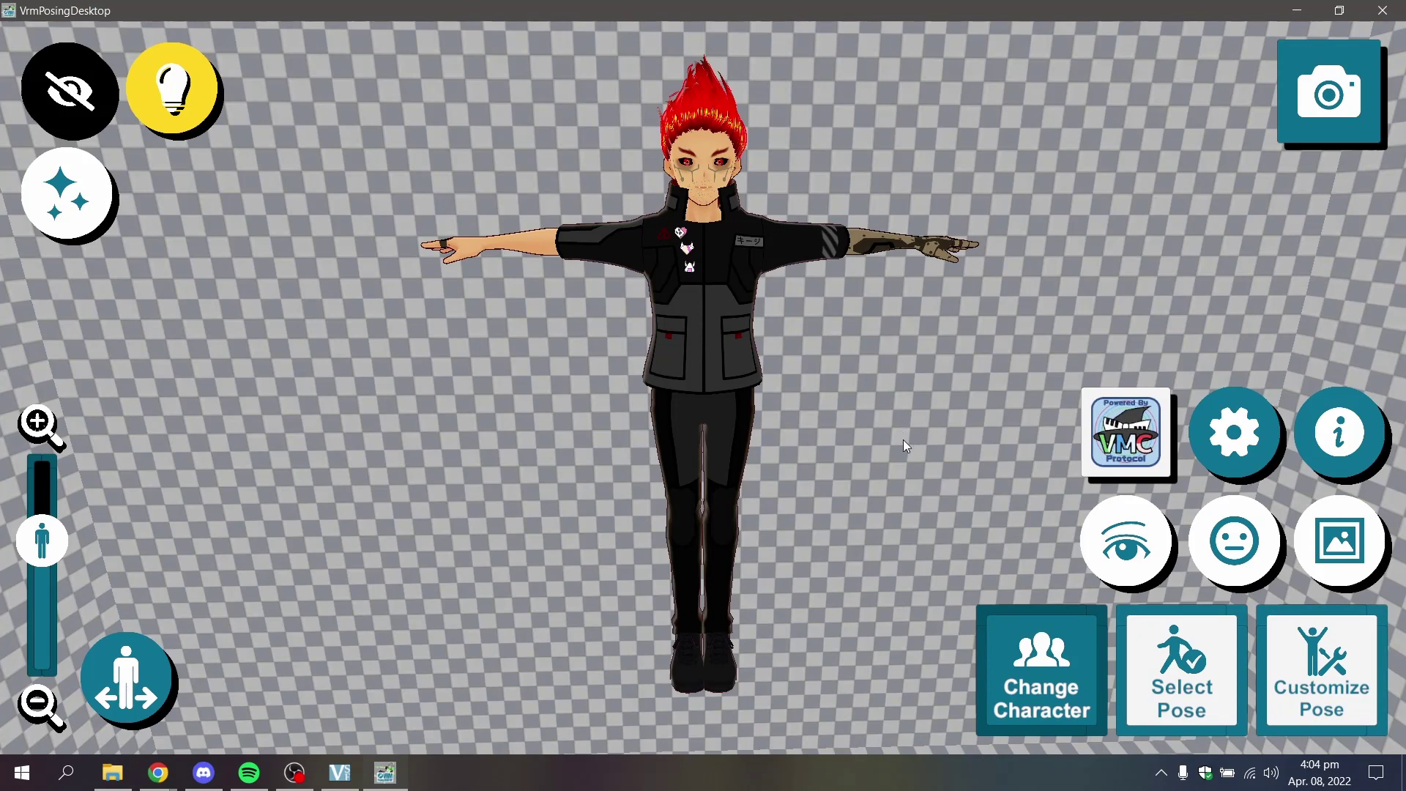
- Keep the current red-haired avatar and try out several preset poses from the pose library
left_click(1039, 659)
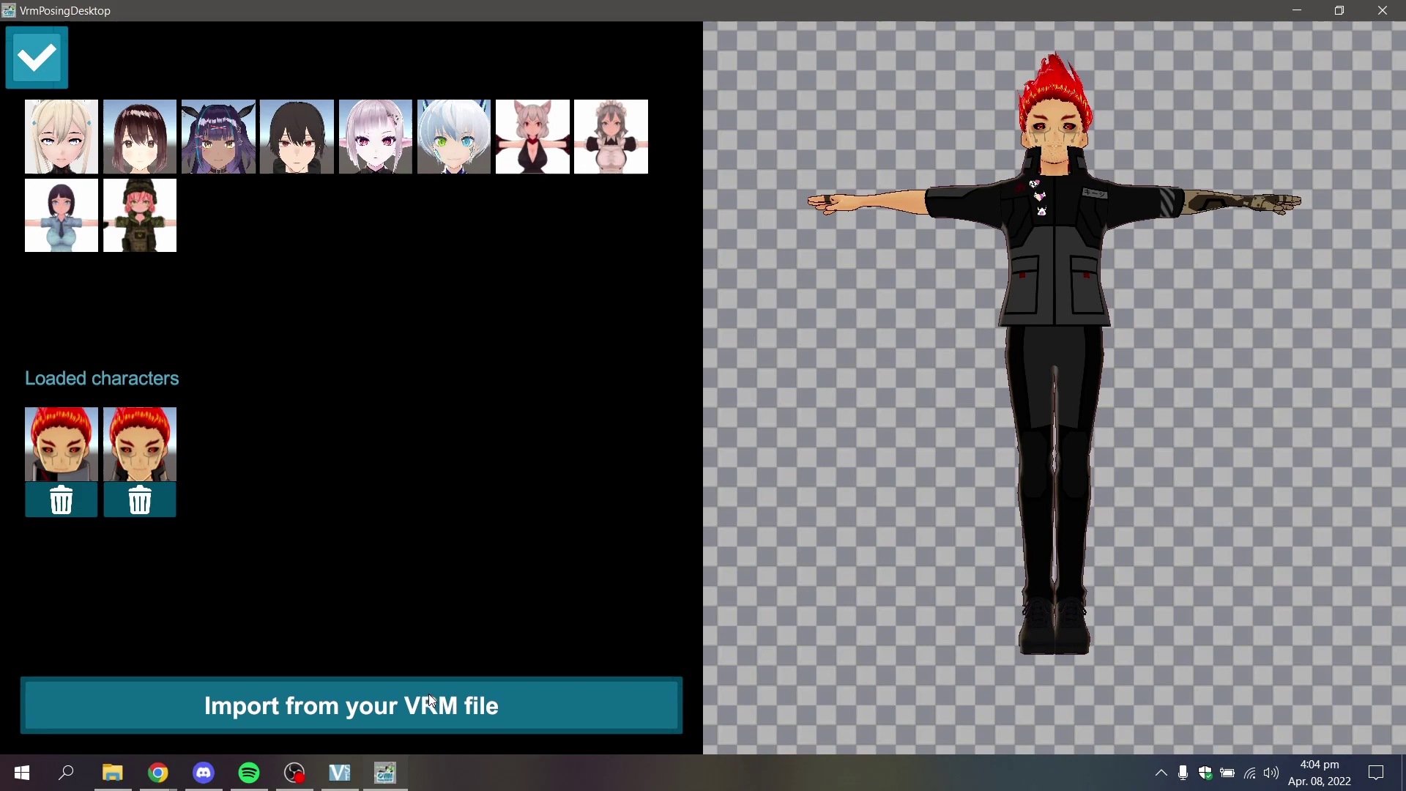
left_click(977, 514)
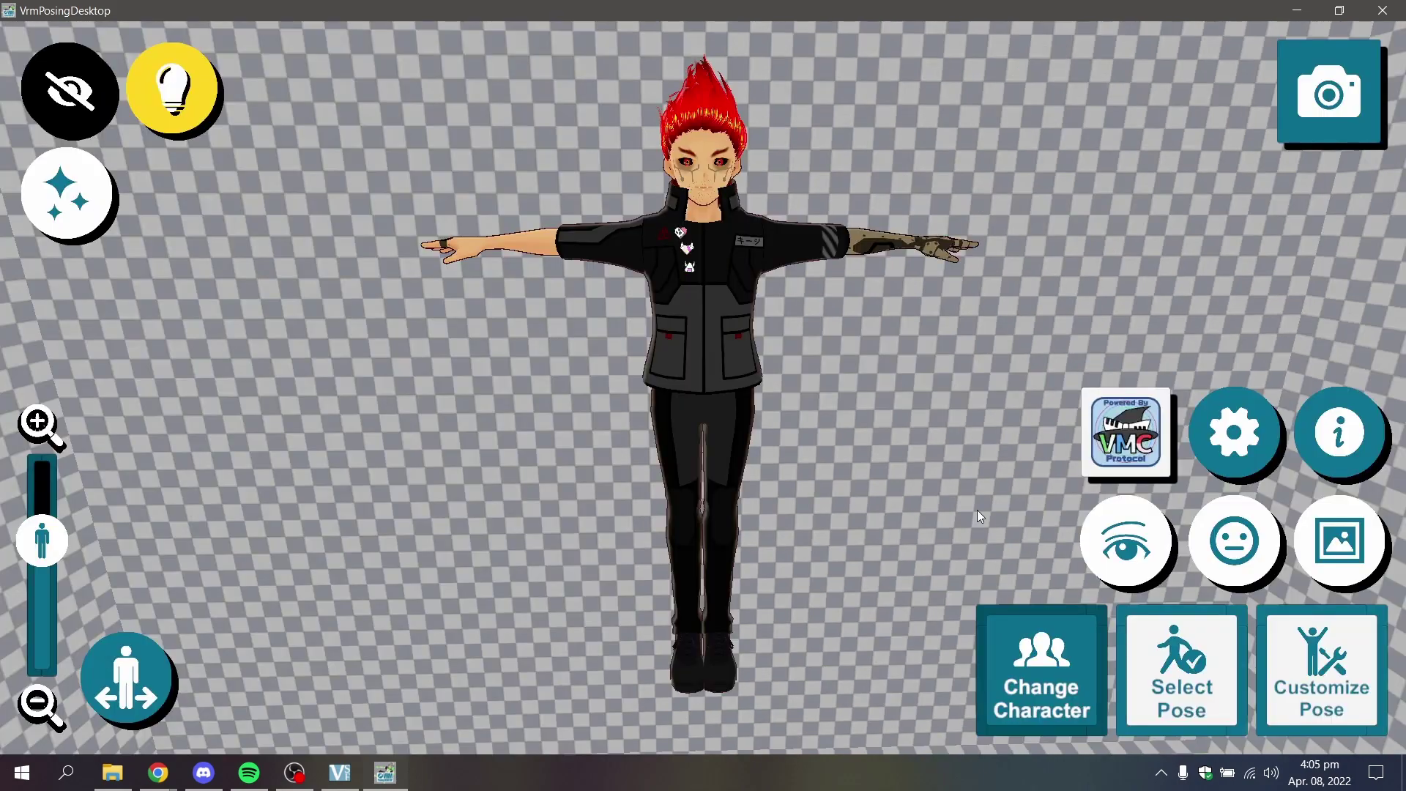
left_click(1188, 671)
left_click_drag(690, 220, 697, 572)
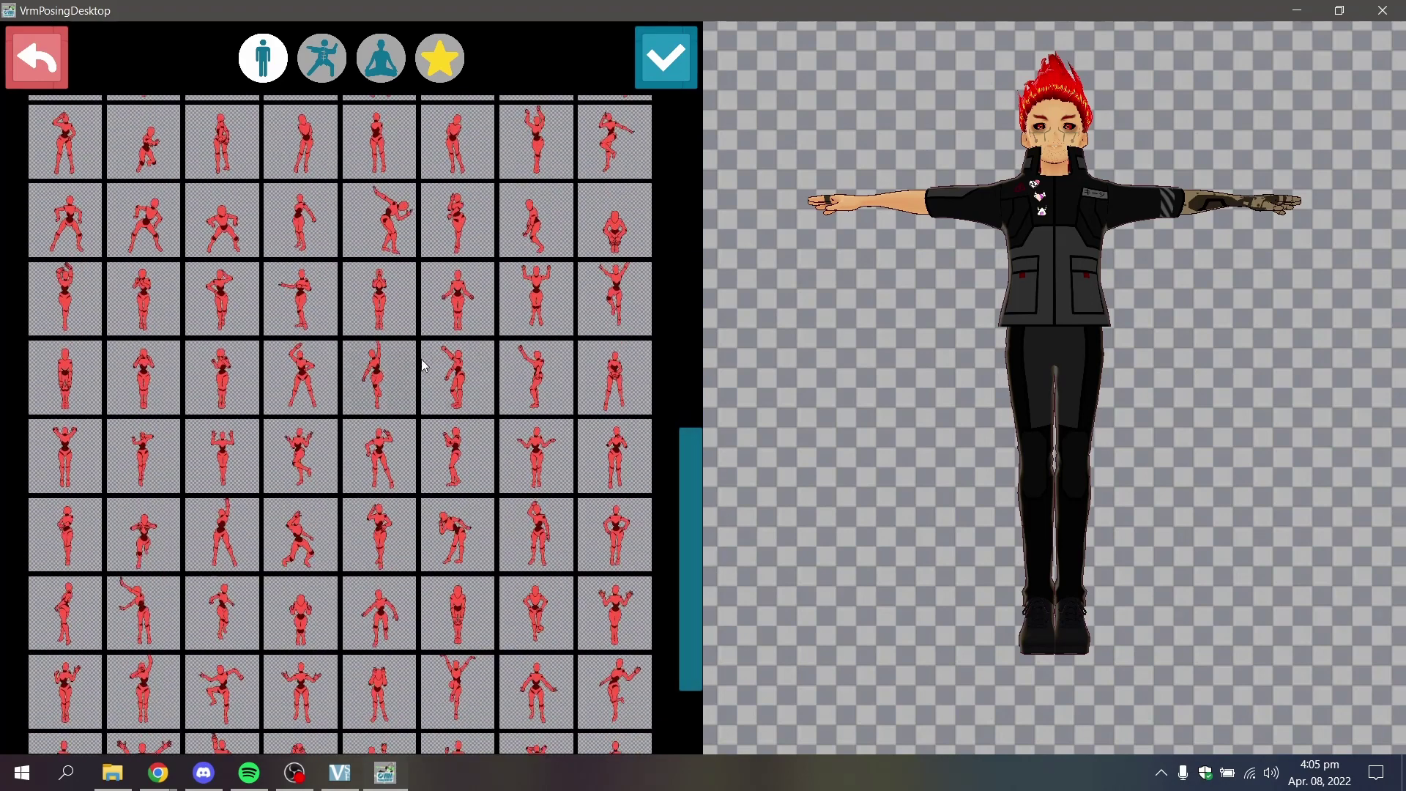
left_click(457, 379)
left_click(223, 379)
left_click(144, 298)
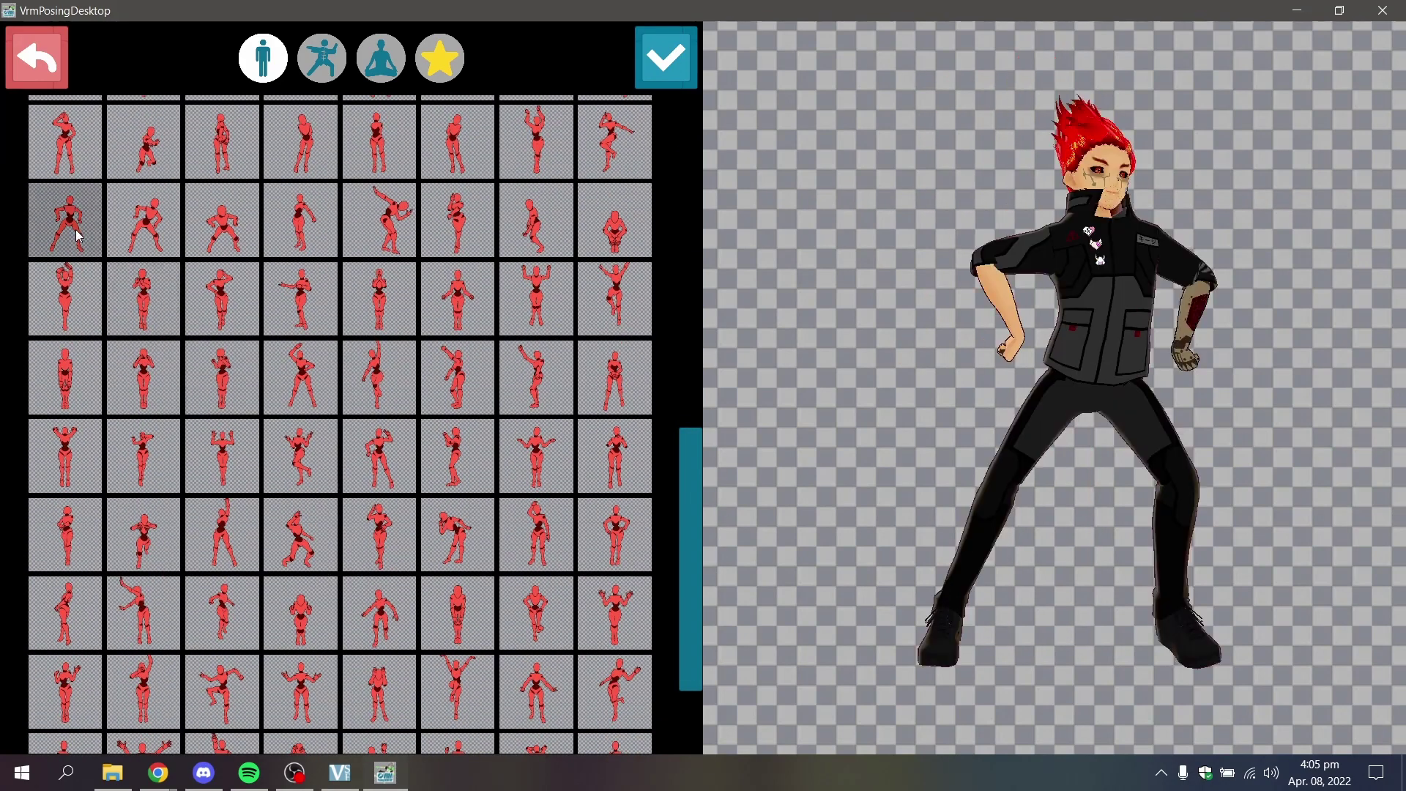
left_click(65, 221)
- Try a few more preset poses, then settle on the standing one-arm-raised pose
left_click(380, 143)
left_click(458, 143)
left_click(536, 143)
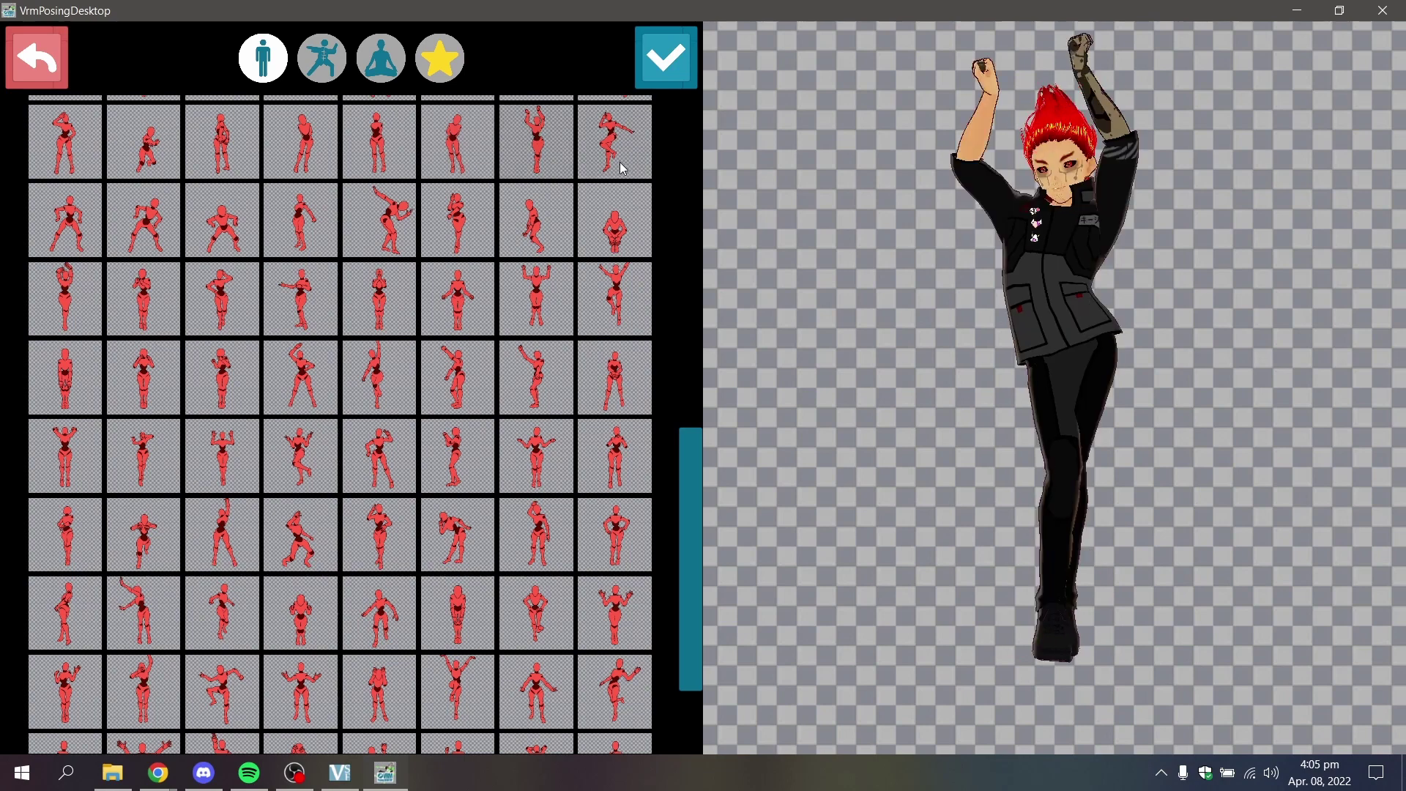
left_click(615, 144)
left_click_drag(682, 480, 686, 117)
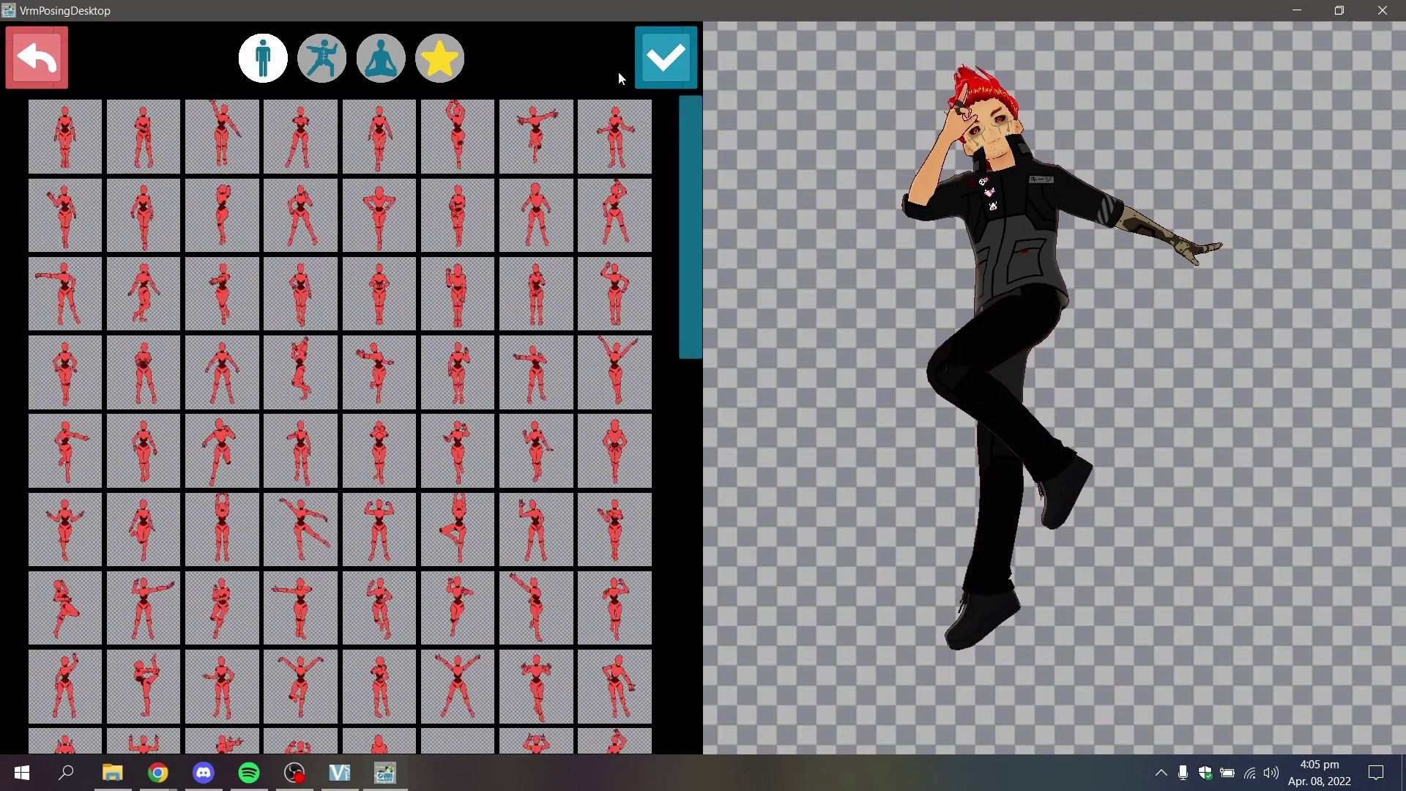
left_click(208, 148)
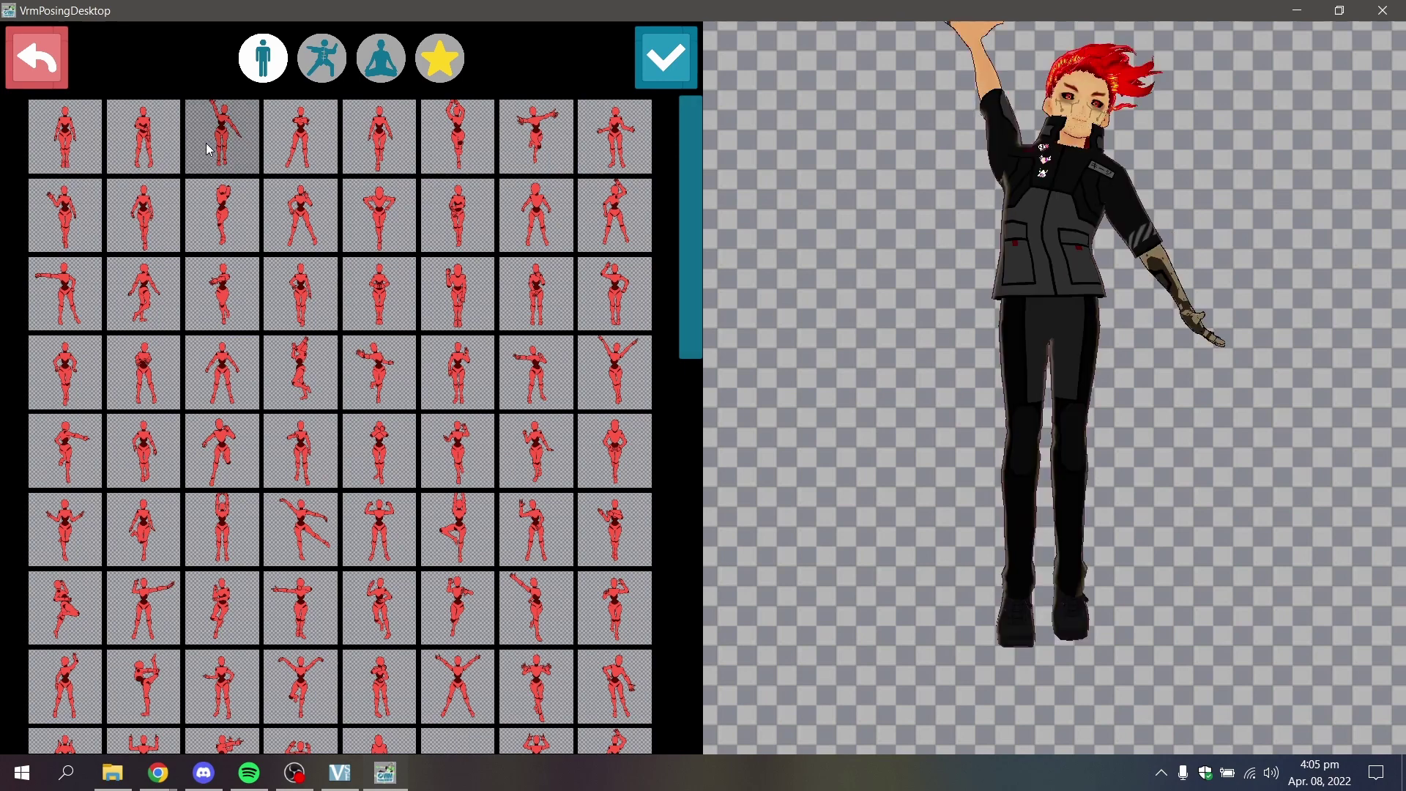
left_click(667, 58)
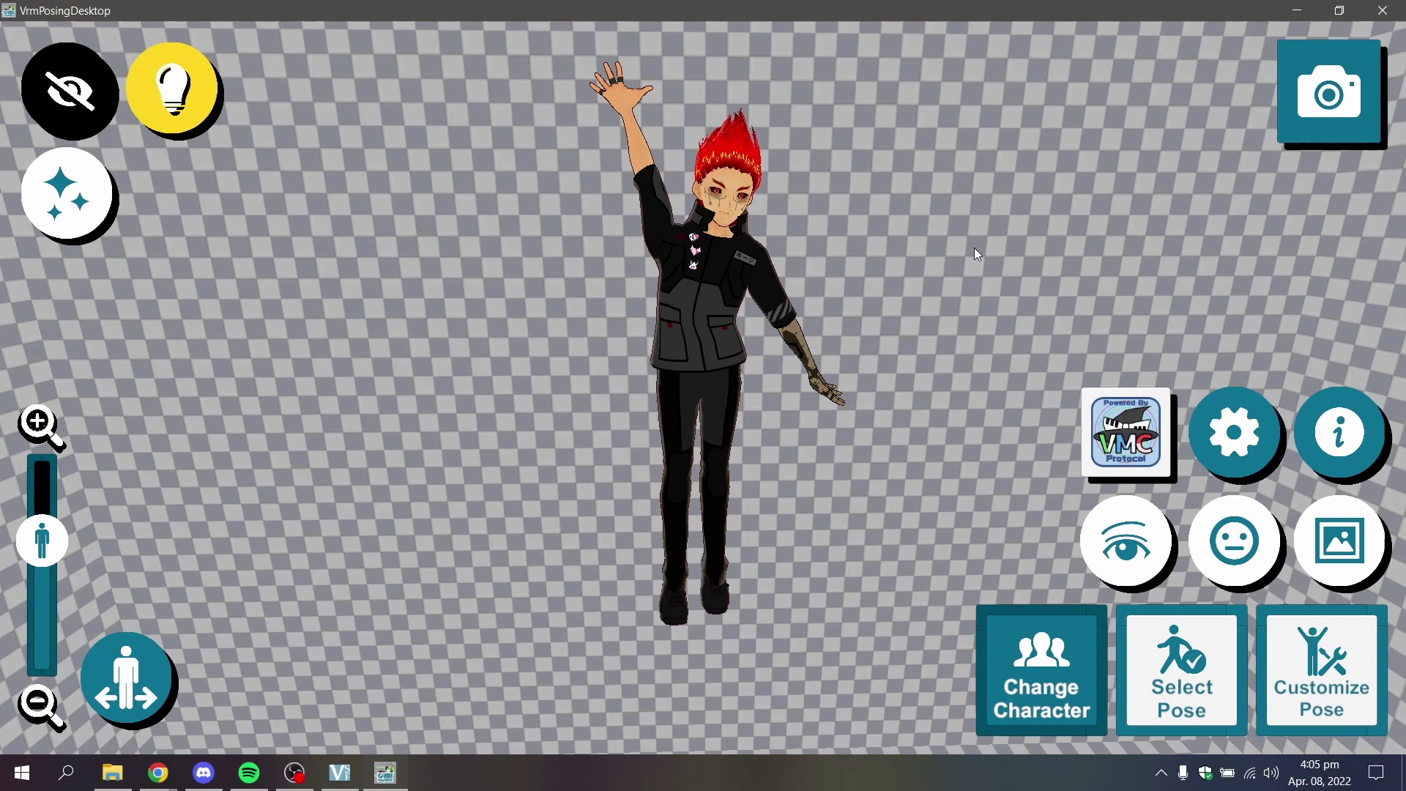
left_click(1342, 431)
left_click(326, 150)
left_click(1321, 670)
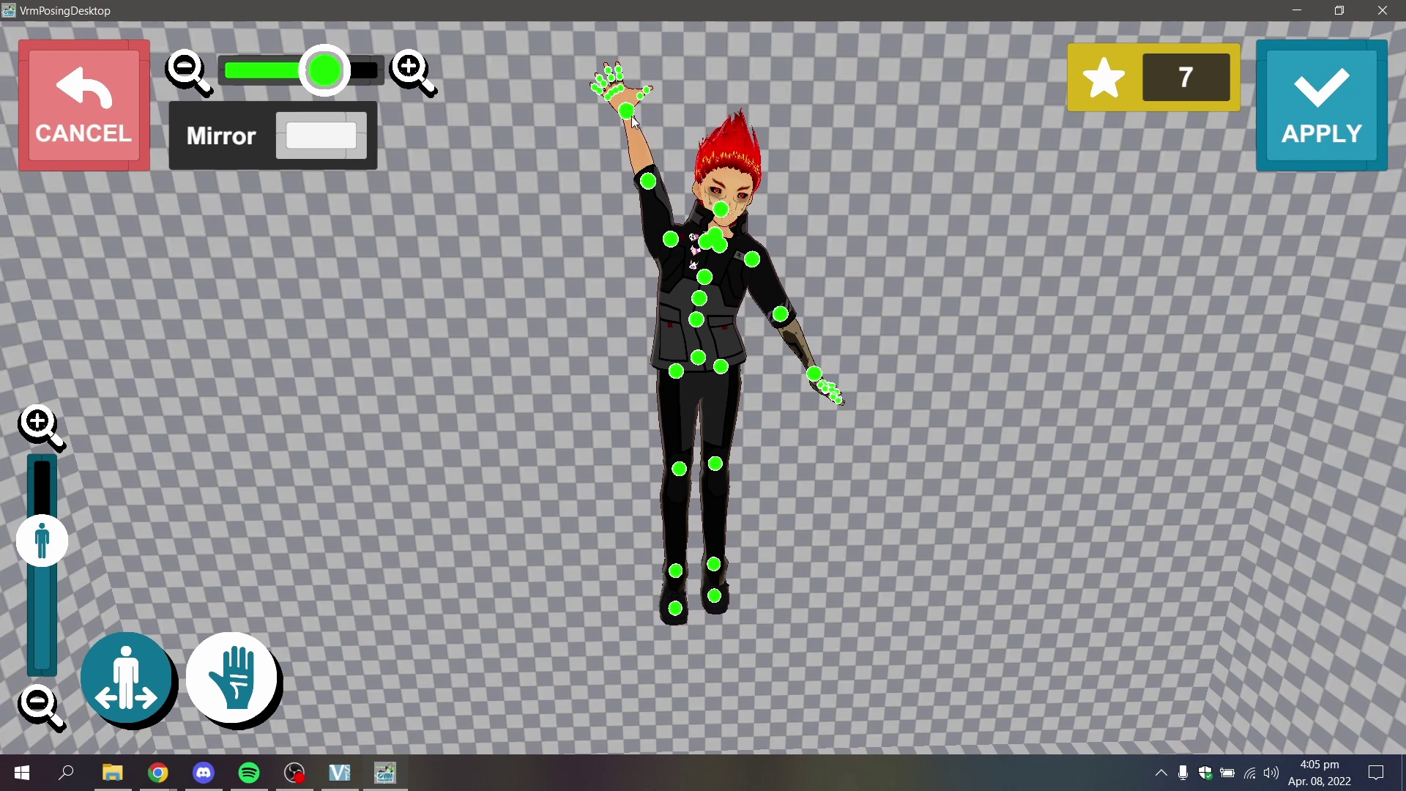
left_click(649, 182)
mouse_move(1227, 535)
left_mouse_down()
mouse_move(1186, 536)
mouse_move(1236, 534)
left_mouse_up()
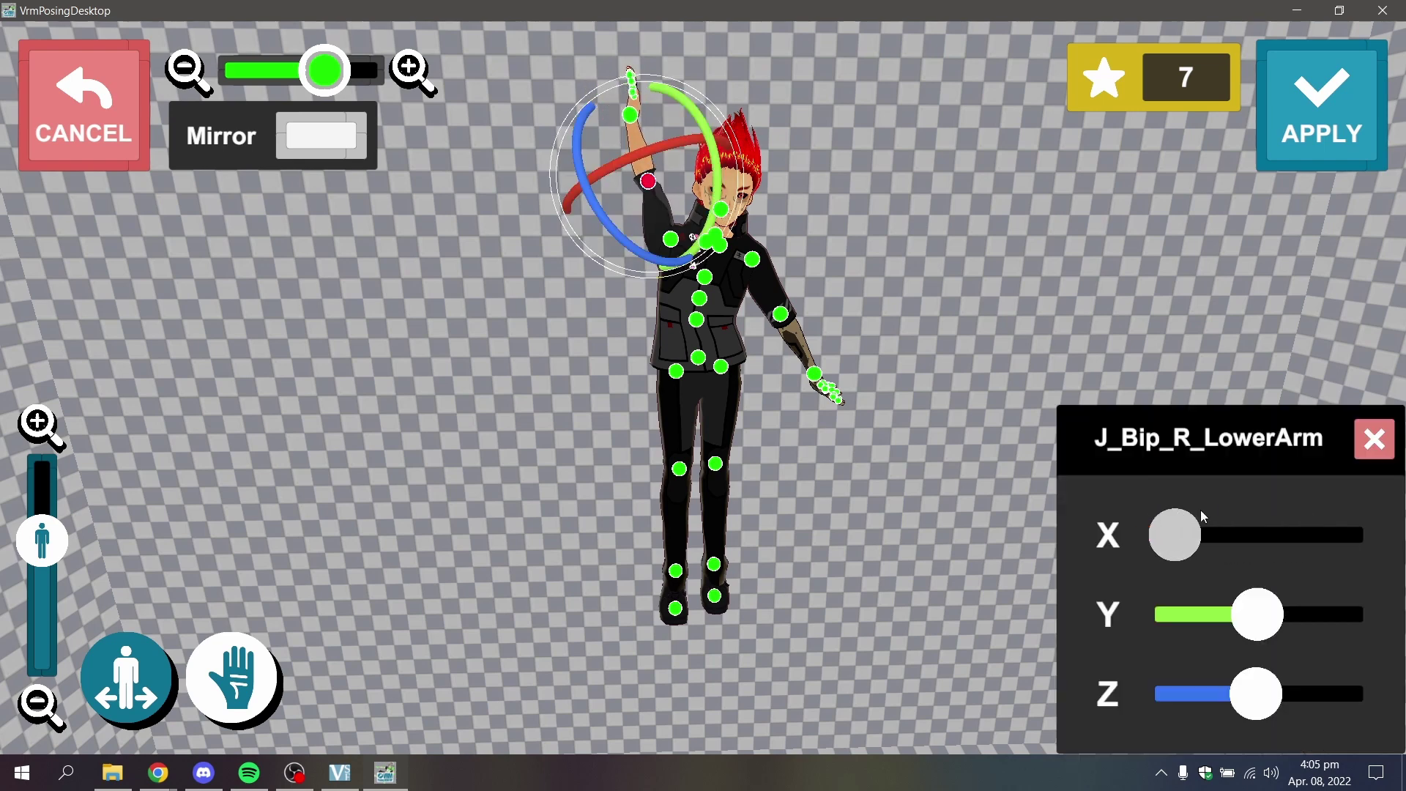
mouse_move(575, 157)
left_mouse_down()
mouse_move(731, 138)
mouse_move(612, 133)
mouse_move(699, 181)
left_mouse_up()
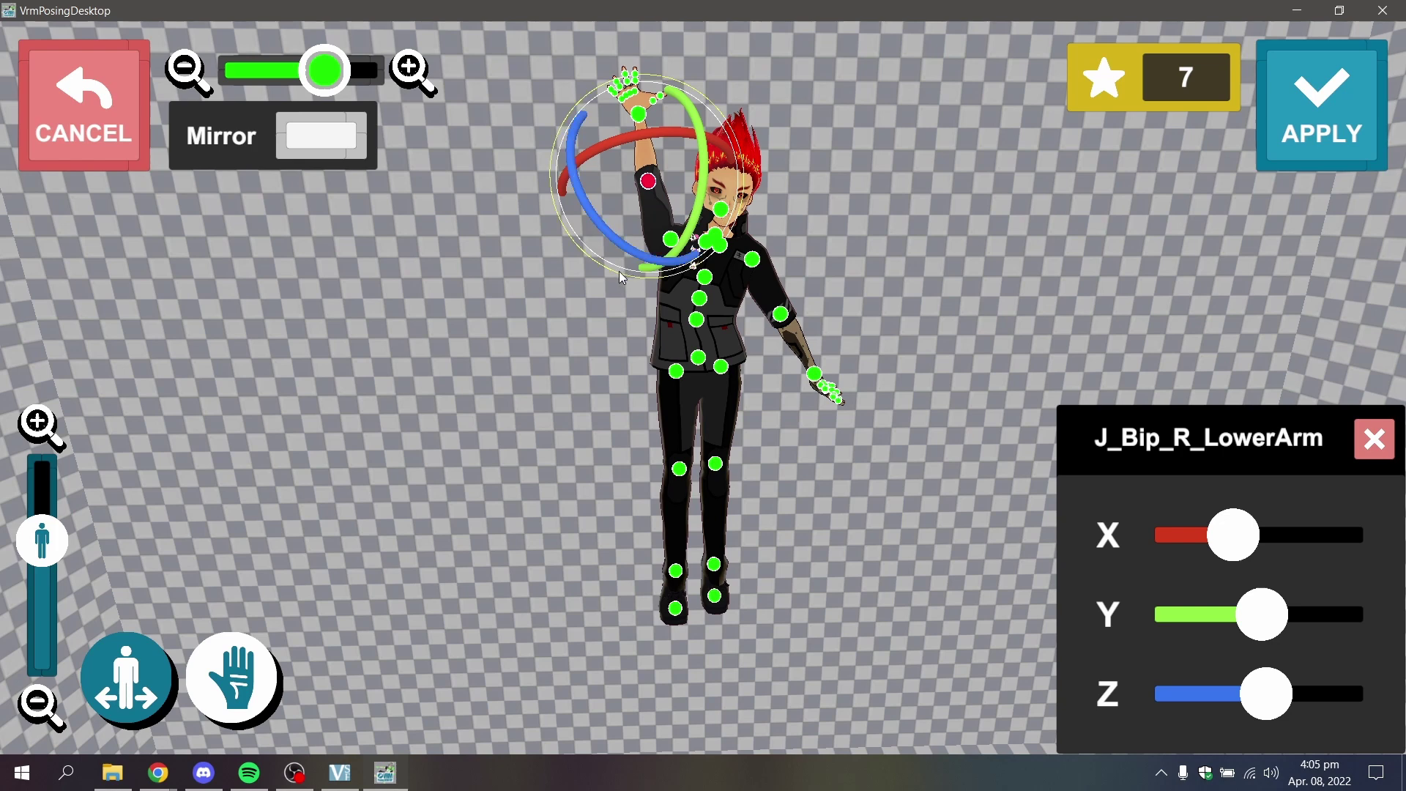
mouse_move(588, 220)
left_mouse_down()
mouse_move(635, 256)
mouse_move(602, 182)
left_mouse_up()
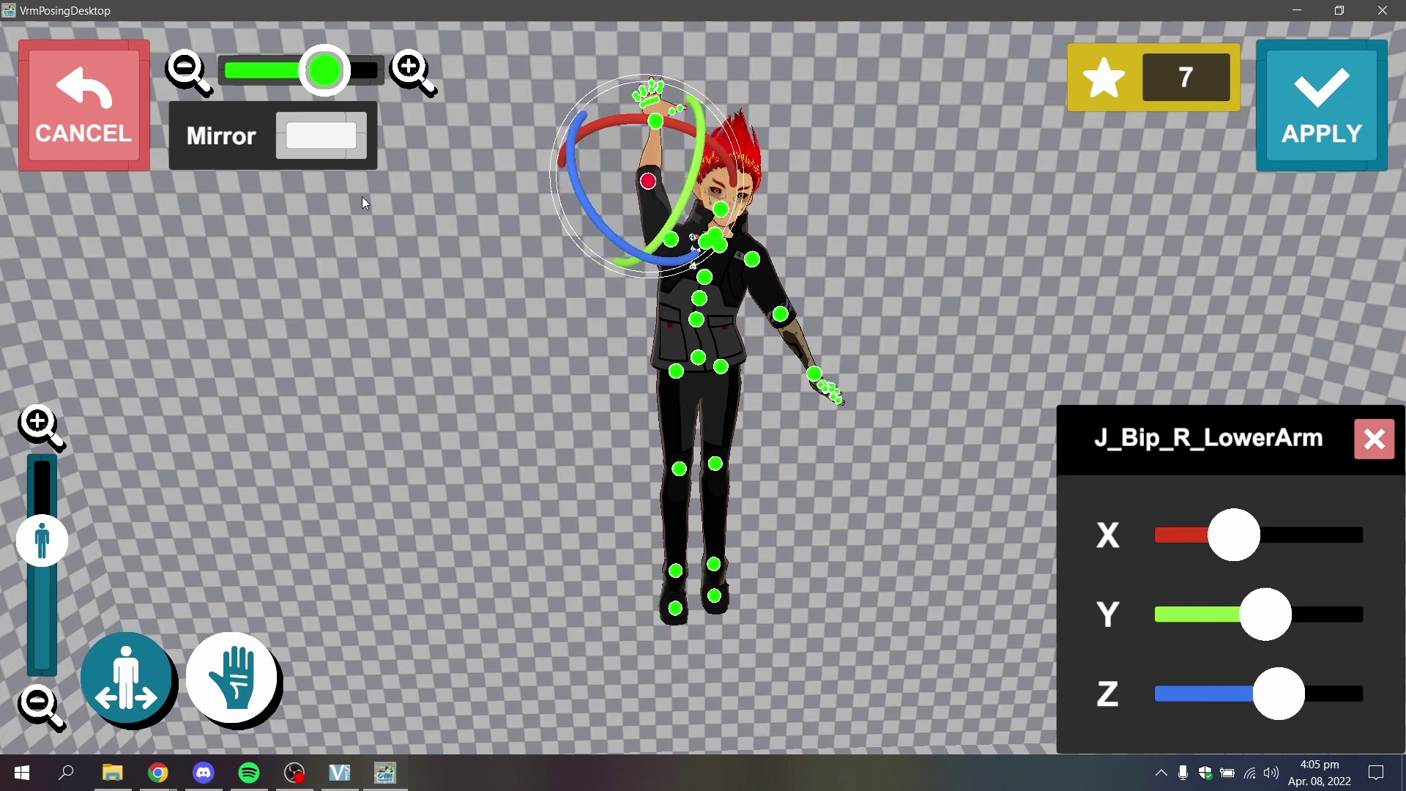
left_click(118, 138)
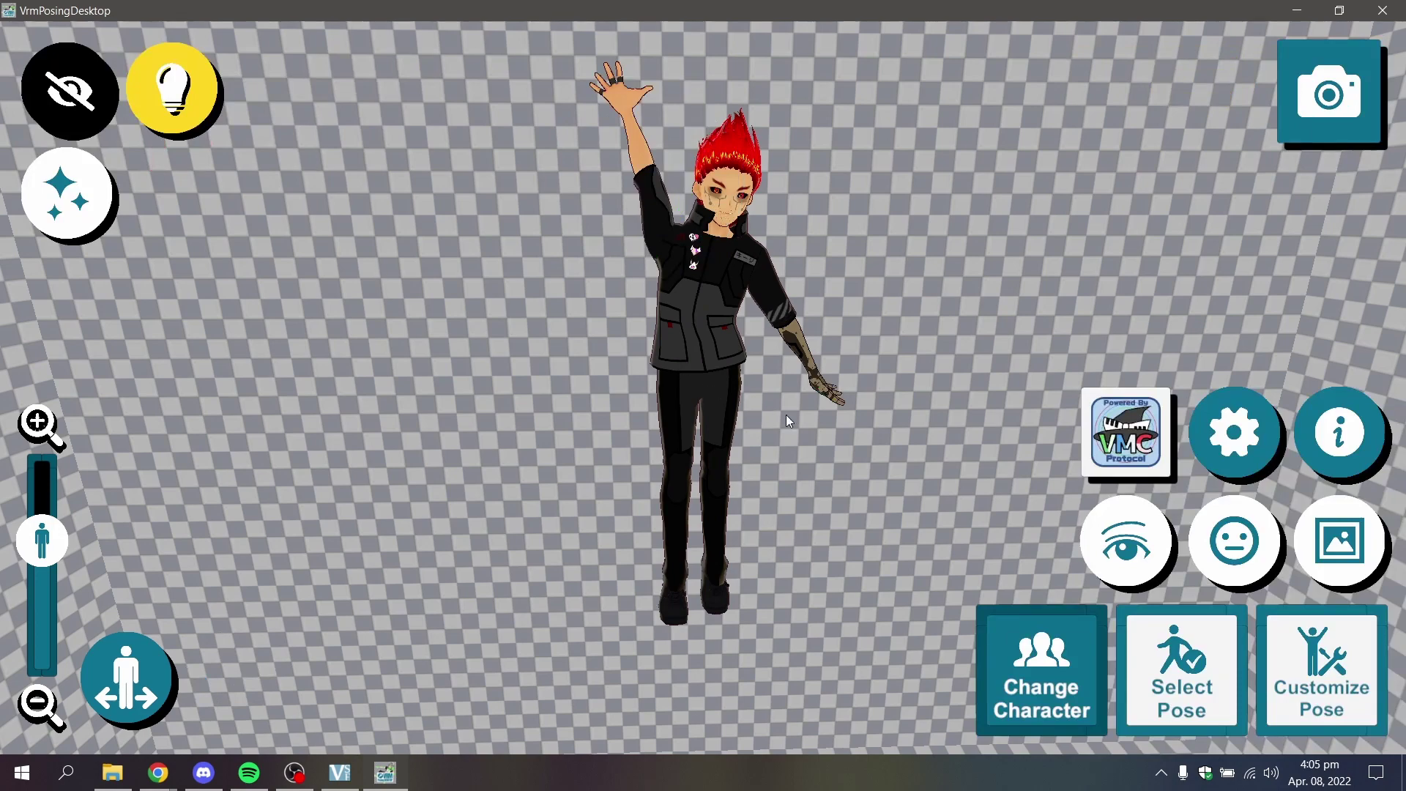
- Confirm the OSC/VMC destination reads IP 127.0.0.1, port 3333, then bring VSeeFace forward
left_click_drag(785, 414, 899, 421)
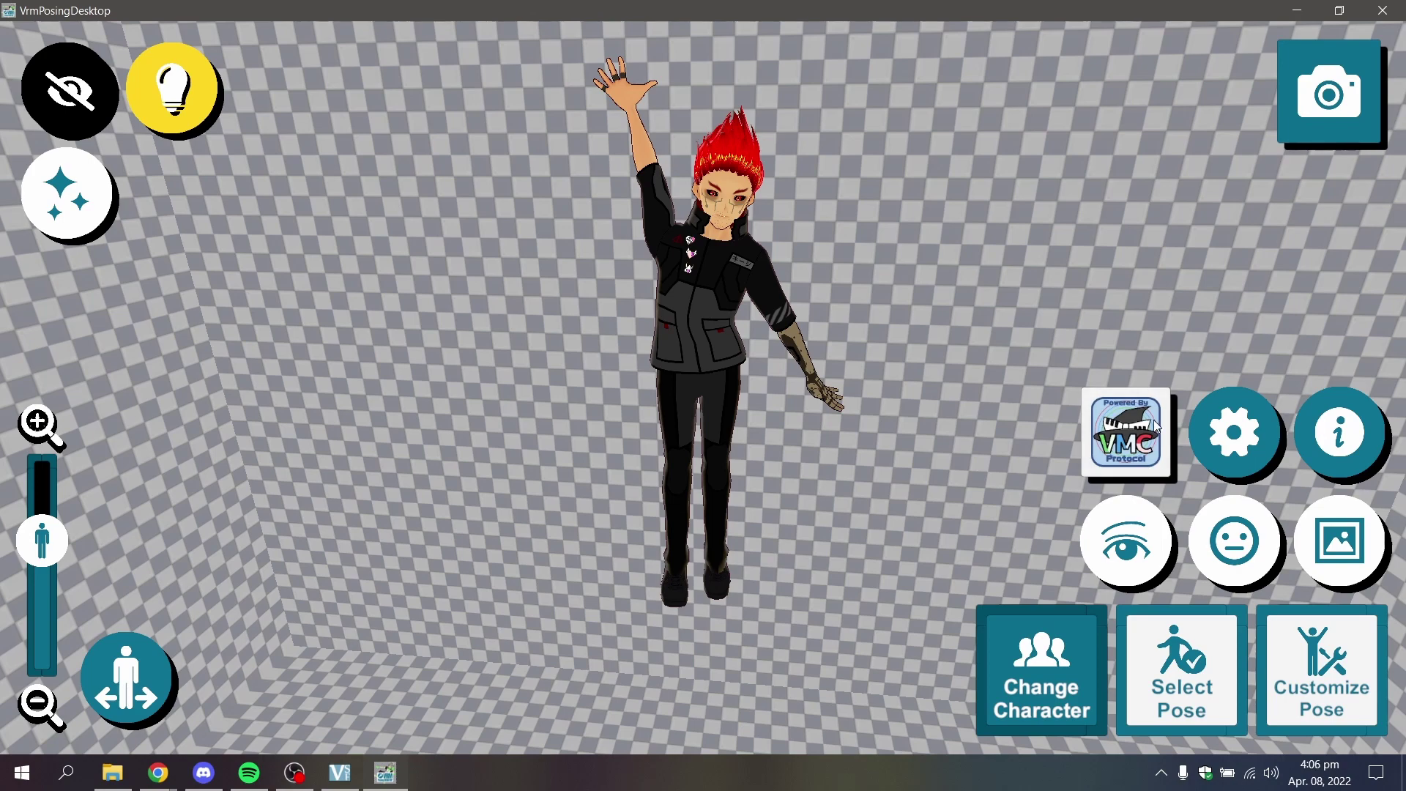
left_click_drag(972, 372, 991, 369)
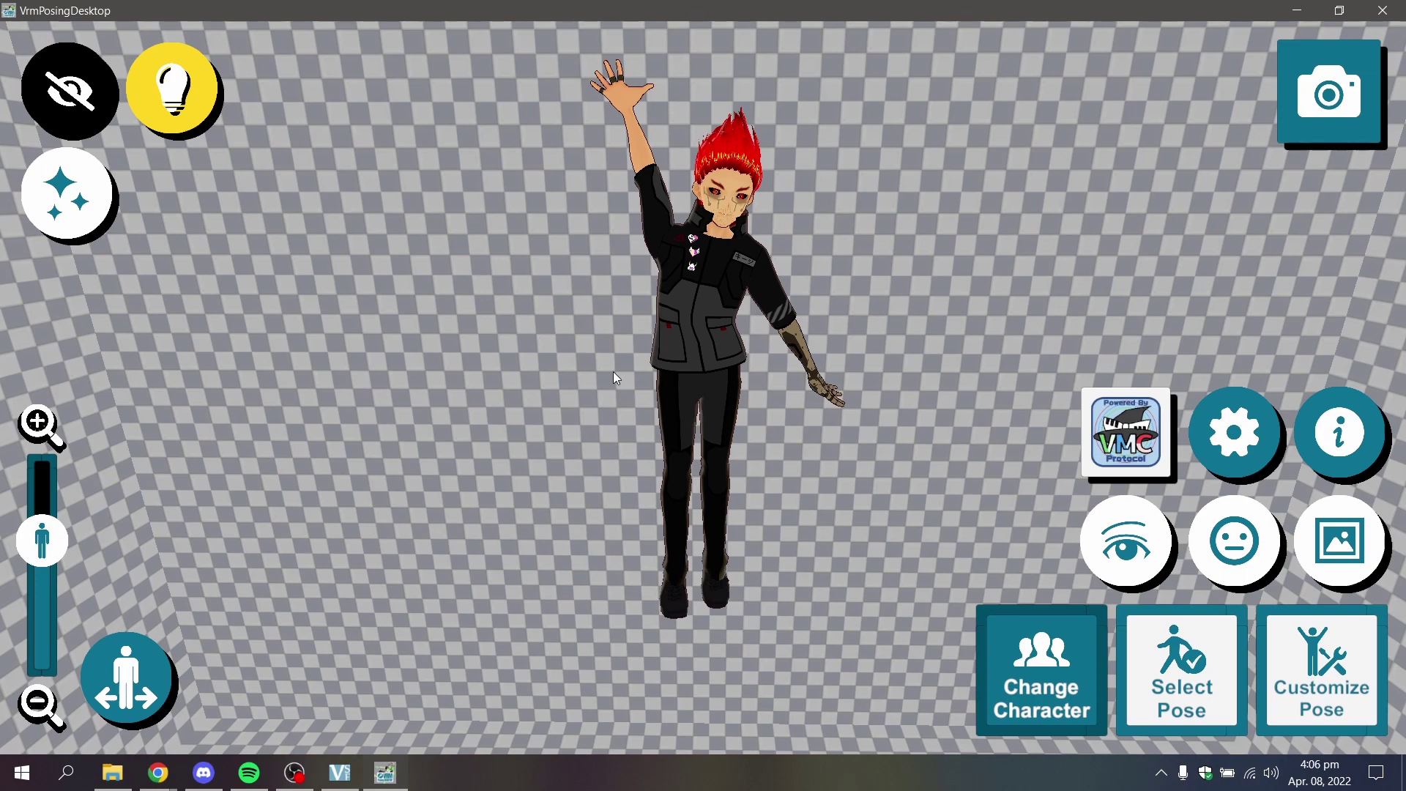
left_click(1096, 437)
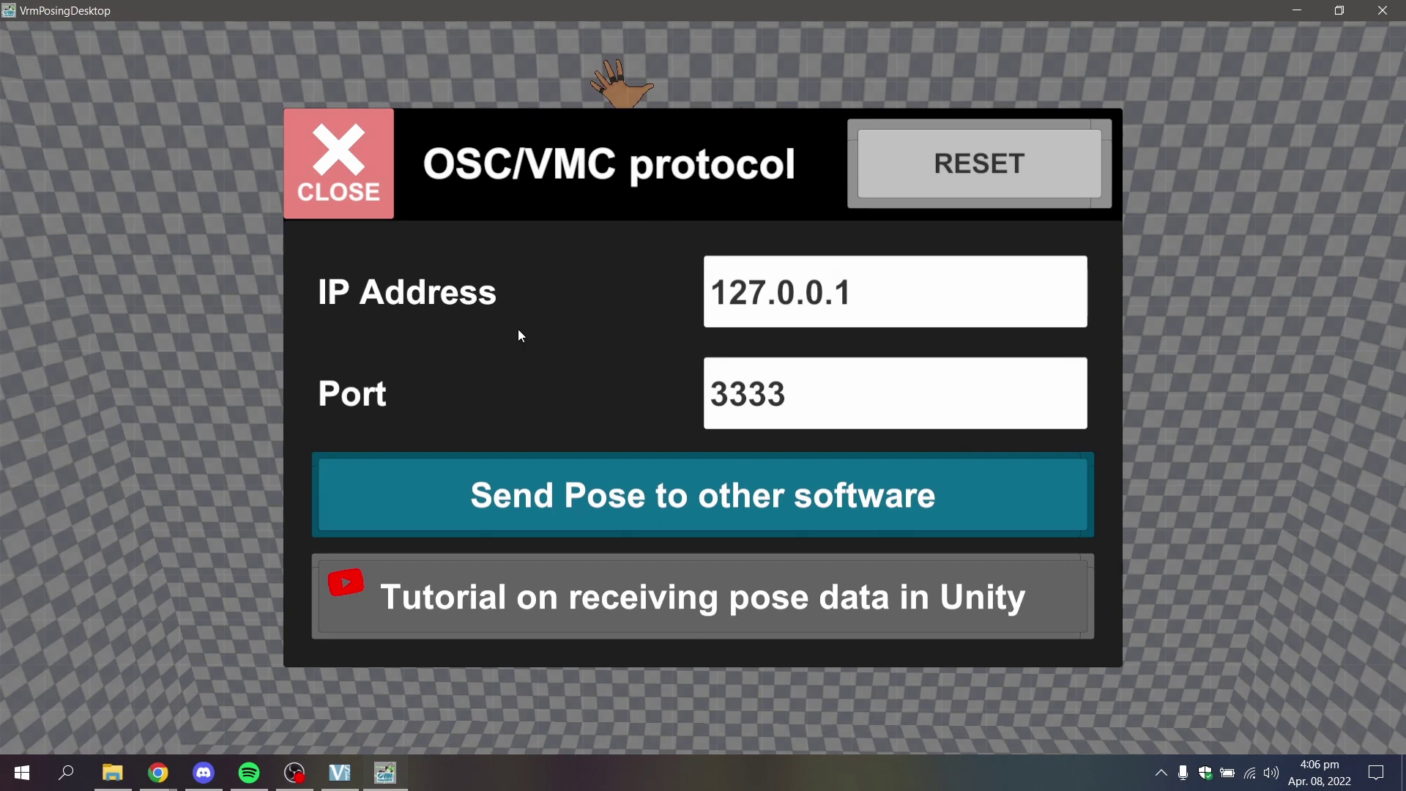
left_click(885, 294)
left_click(712, 397)
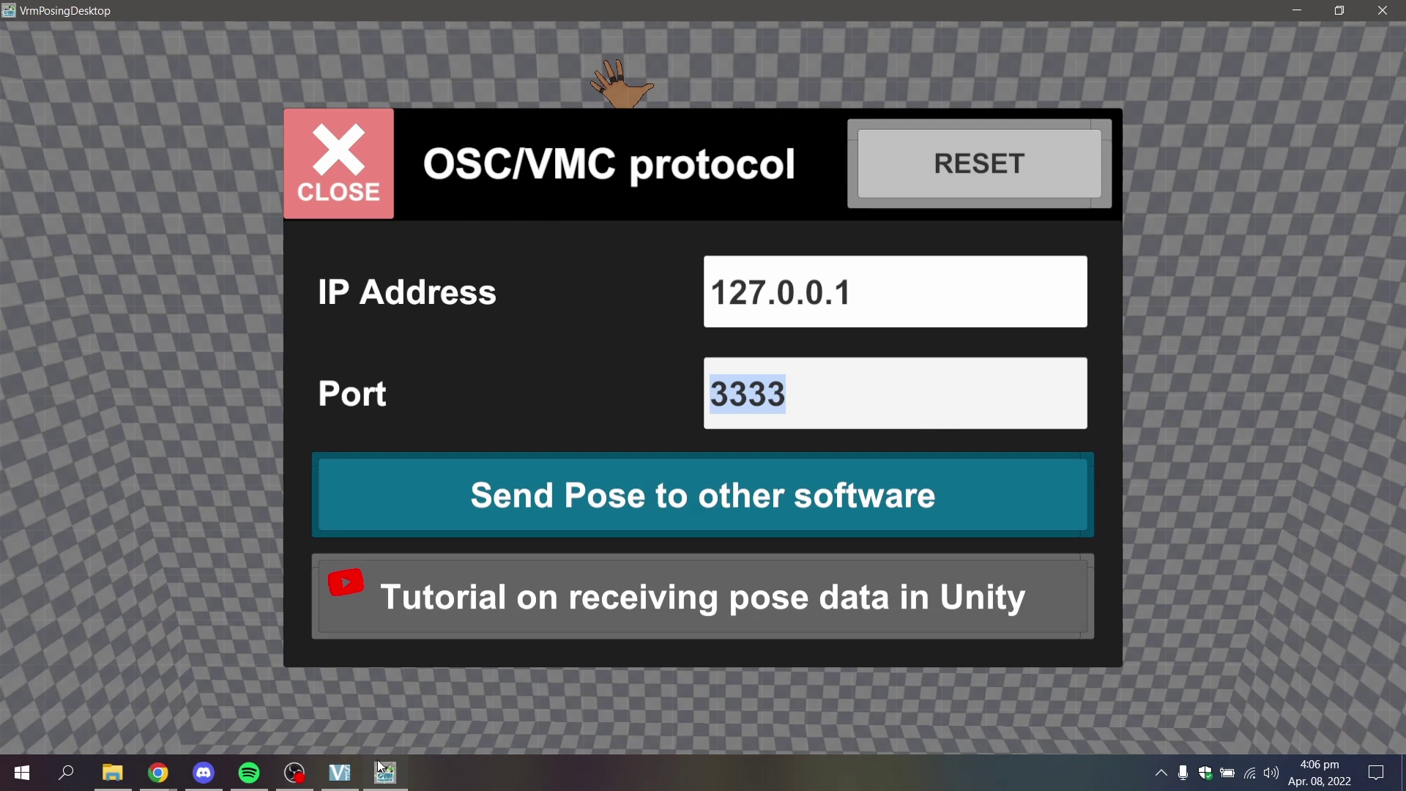
left_click(339, 773)
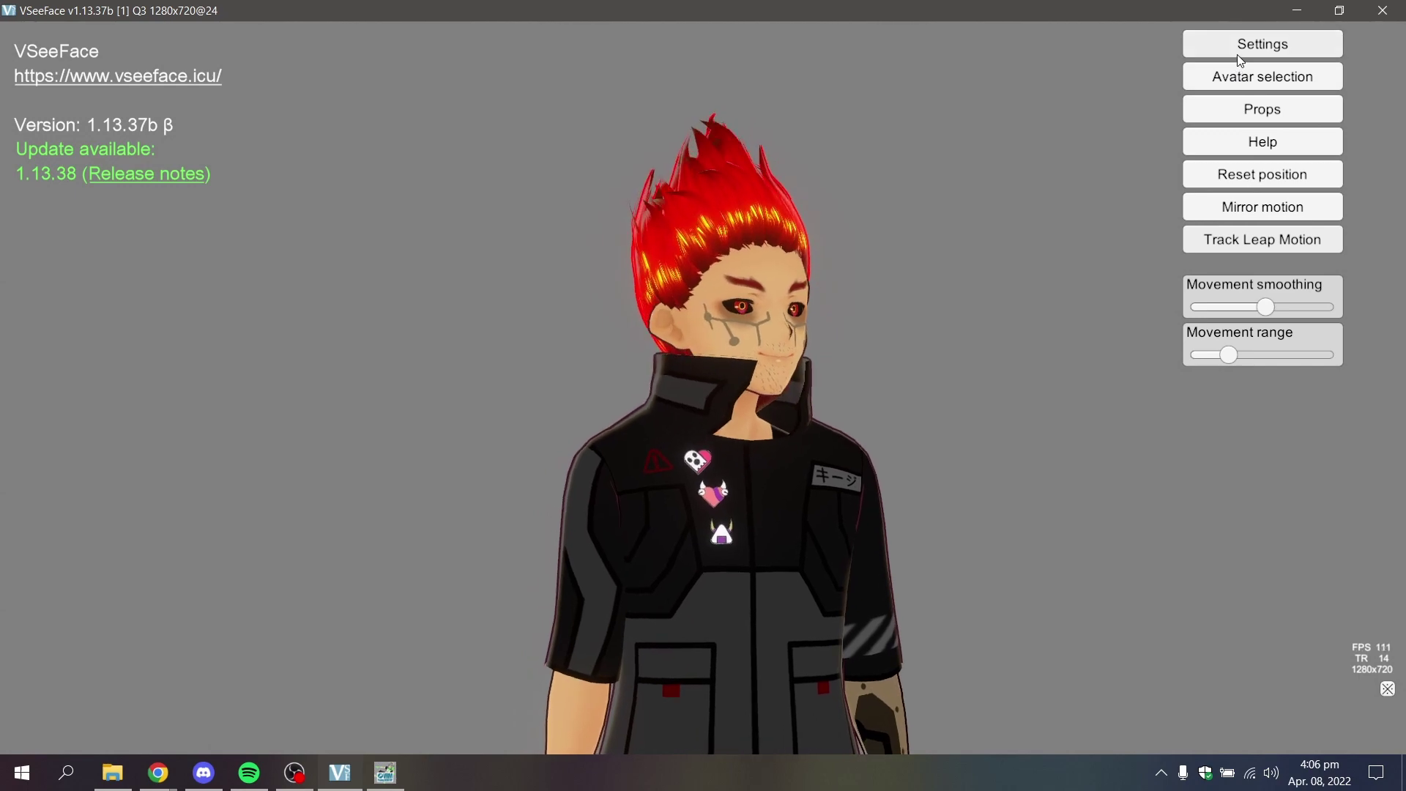
- Tick 'OSC/VMC receiver' in VSeeFace's General settings, note port 39539, and return to VrmPosingDesktop
left_click(1262, 44)
left_click(1098, 45)
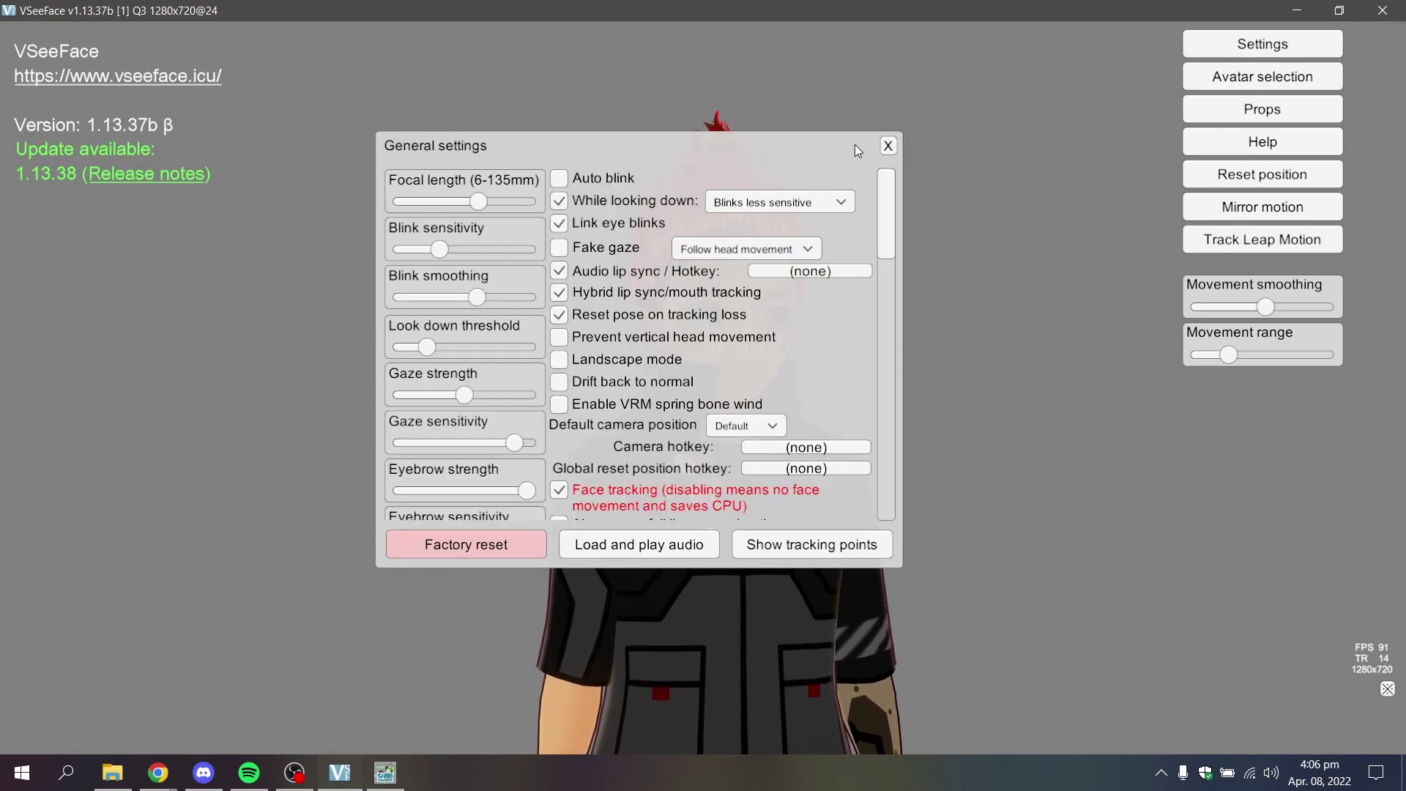
scroll(611, 283, "down", 5)
scroll(619, 270, "down", 5)
scroll(621, 264, "down", 3)
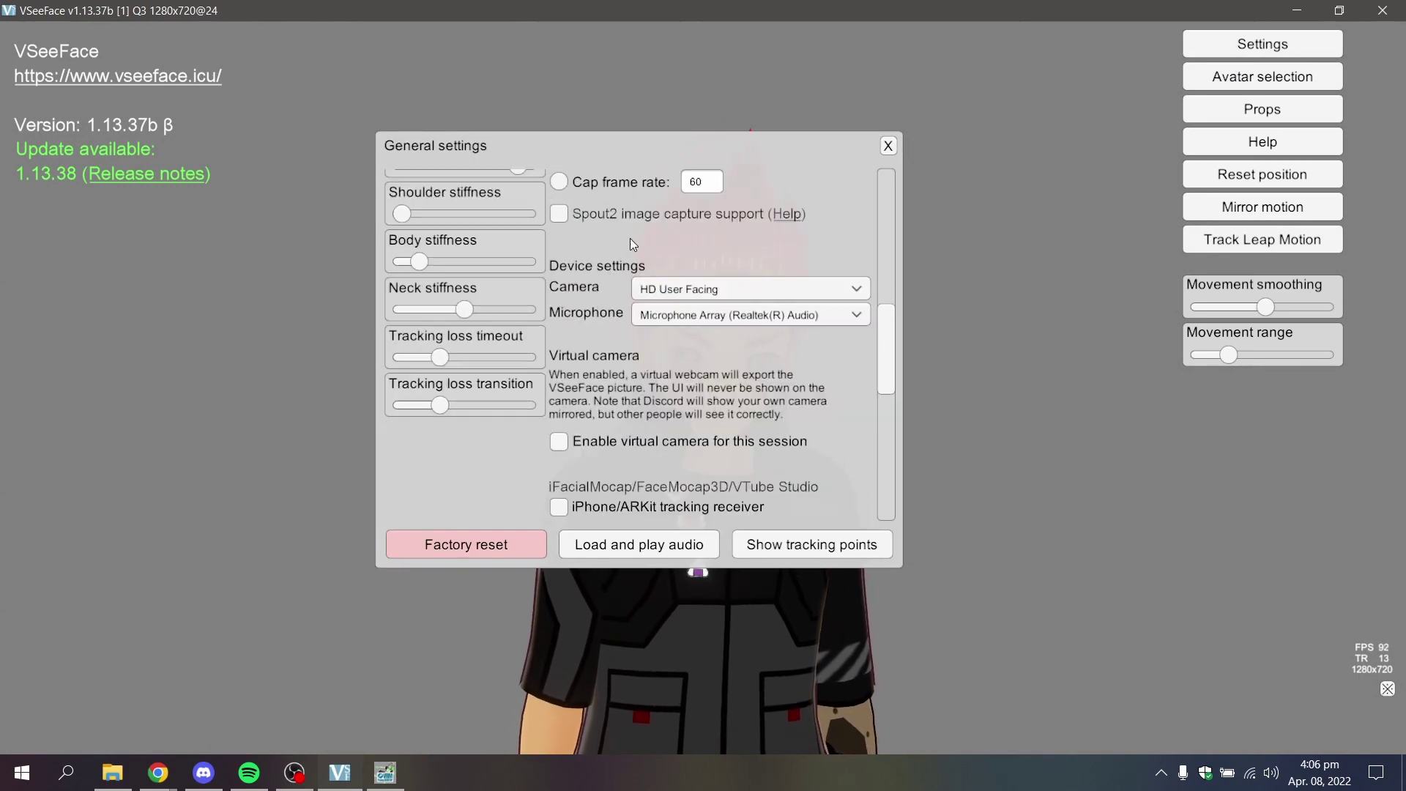
scroll(634, 240, "down", 3)
scroll(648, 330, "down", 3)
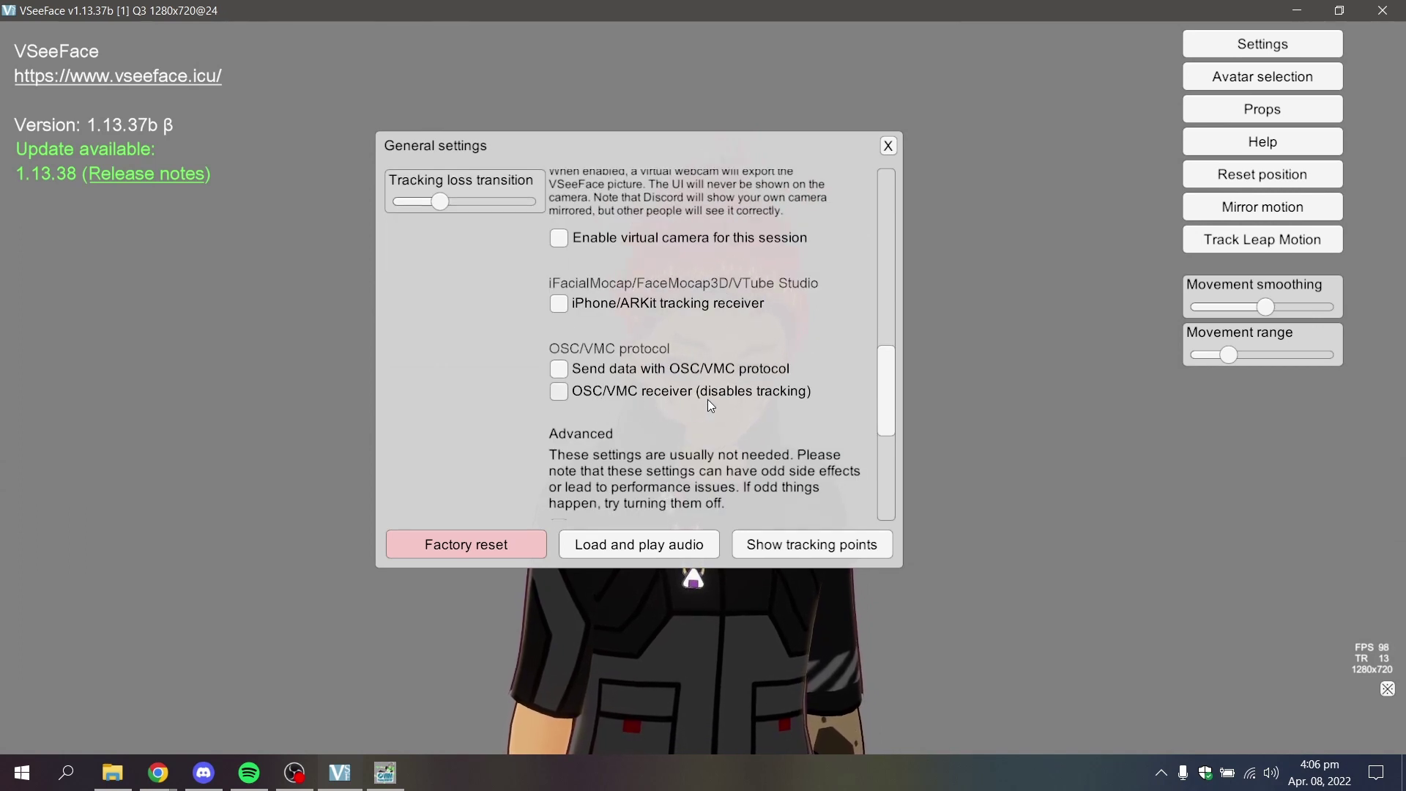
left_click(558, 391)
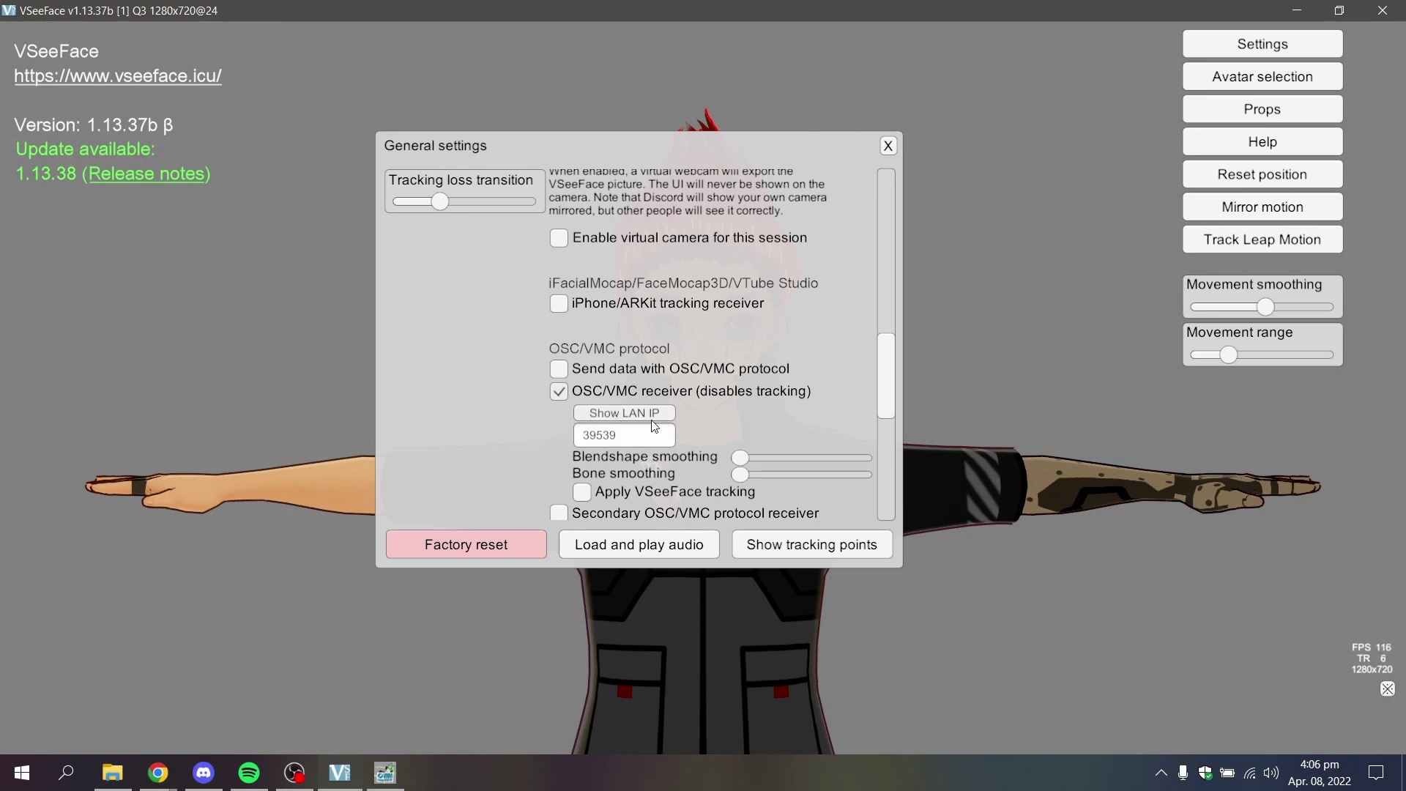
left_click(615, 435)
left_click(384, 772)
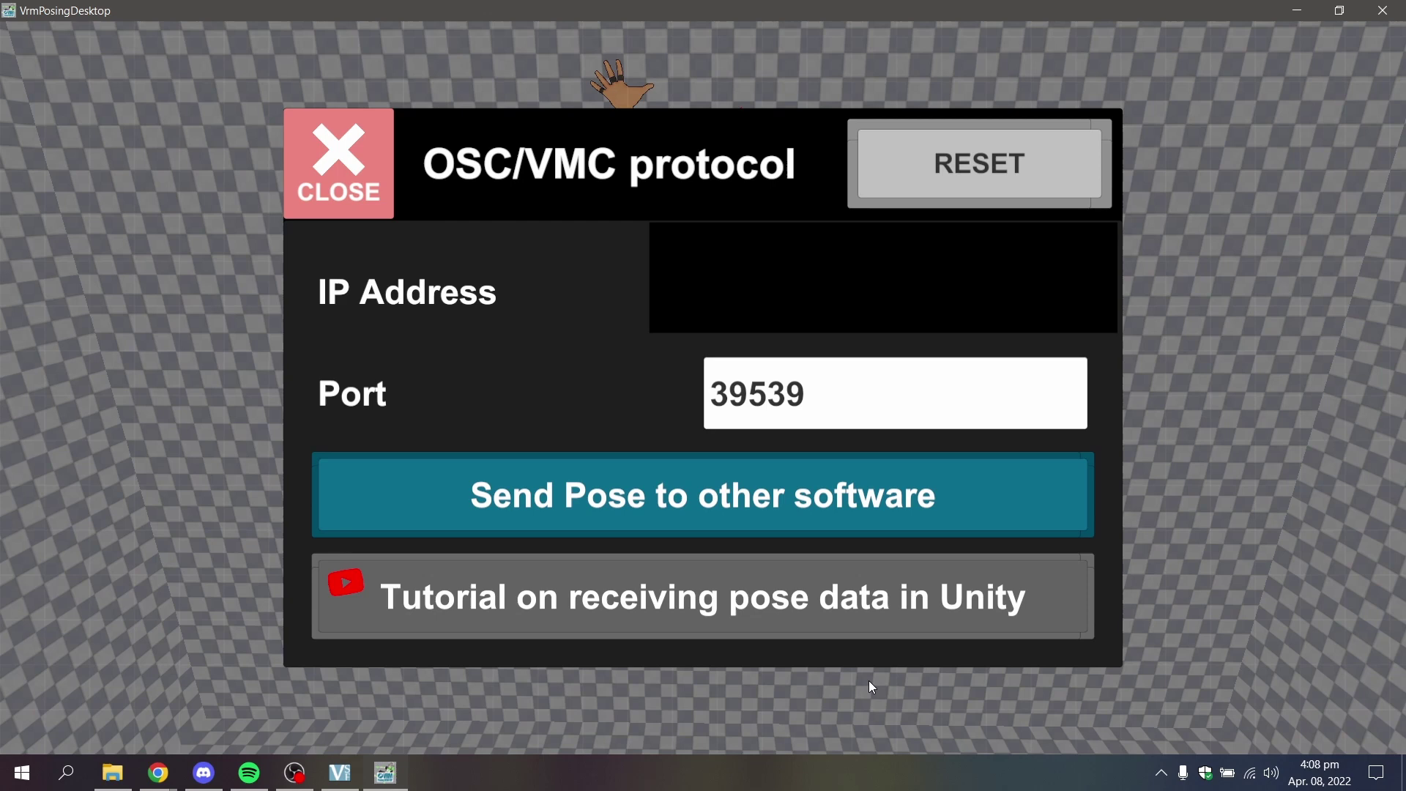
- Turn on 'Send Pose to other software' so the pose goes to port 39539, then return to VSeeFace
left_click(935, 515)
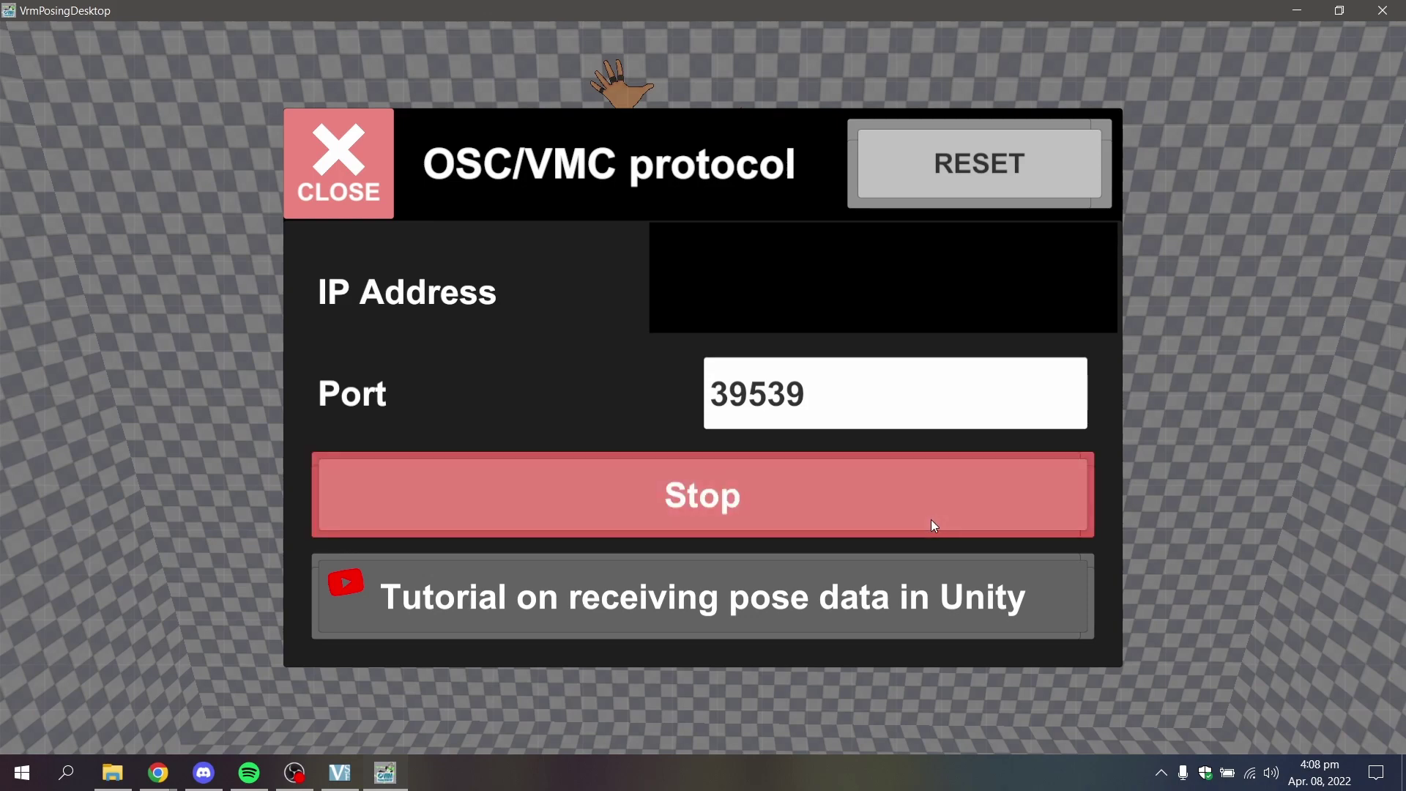
left_click(339, 773)
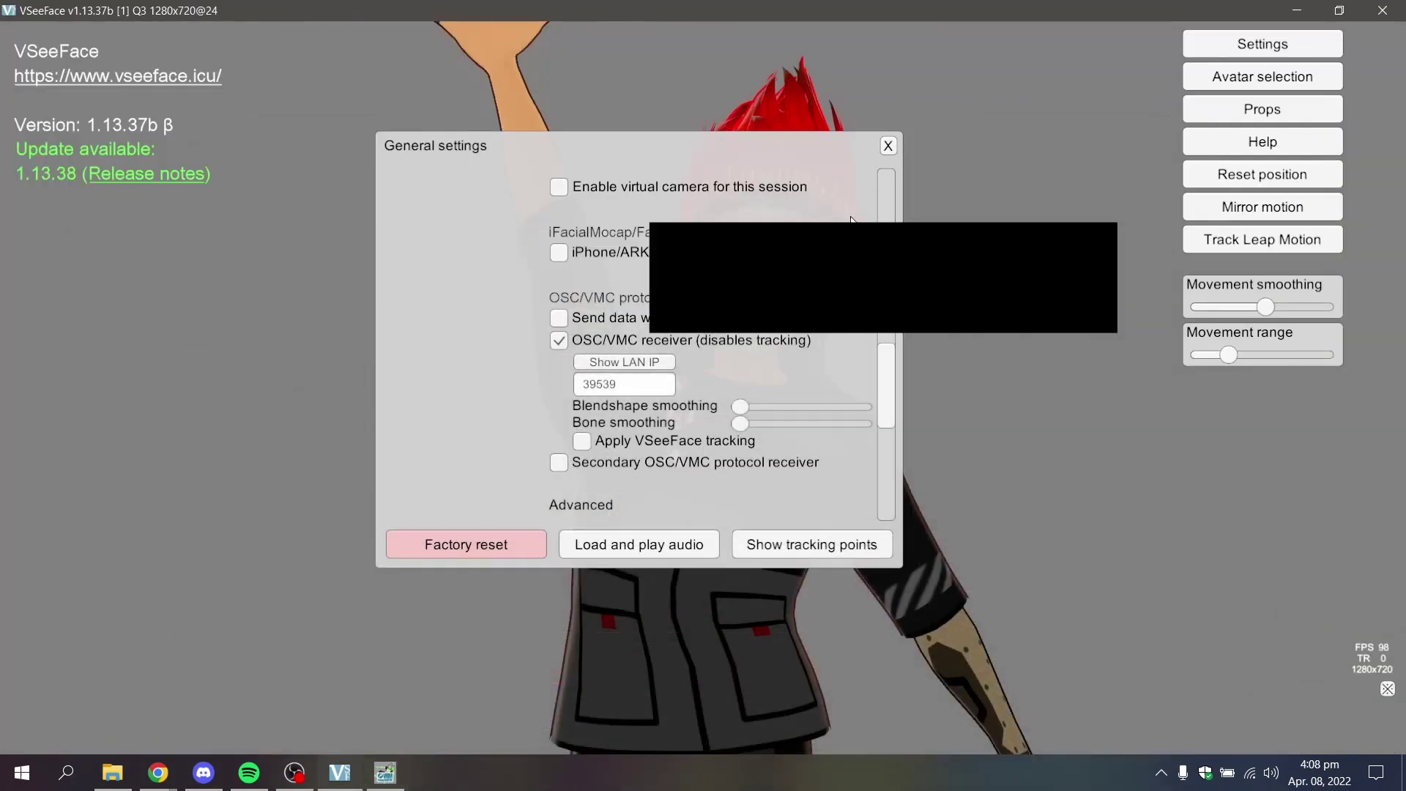
- Close General settings and view the avatar mirroring the one-hand-raised pose
left_click(887, 146)
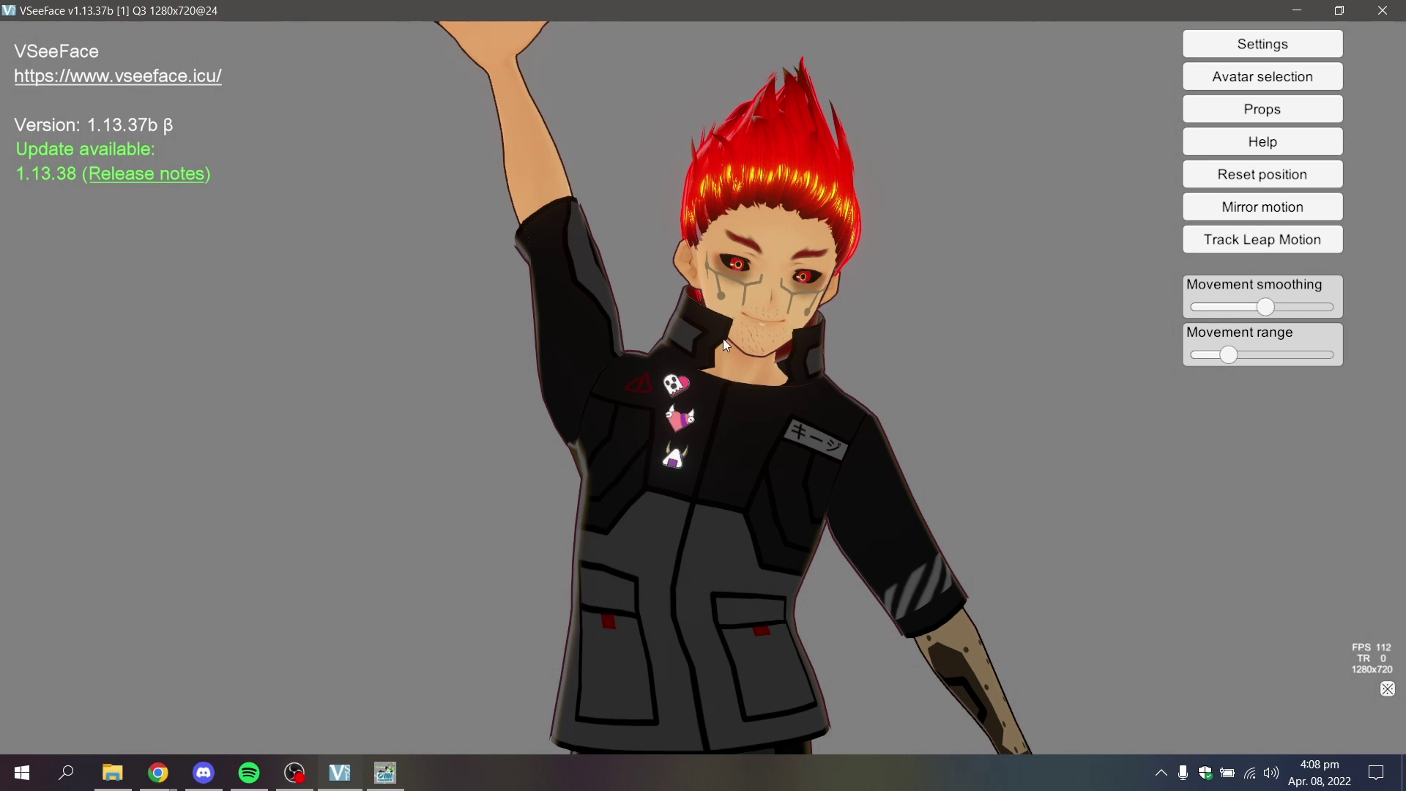
scroll(722, 339, "down", 3)
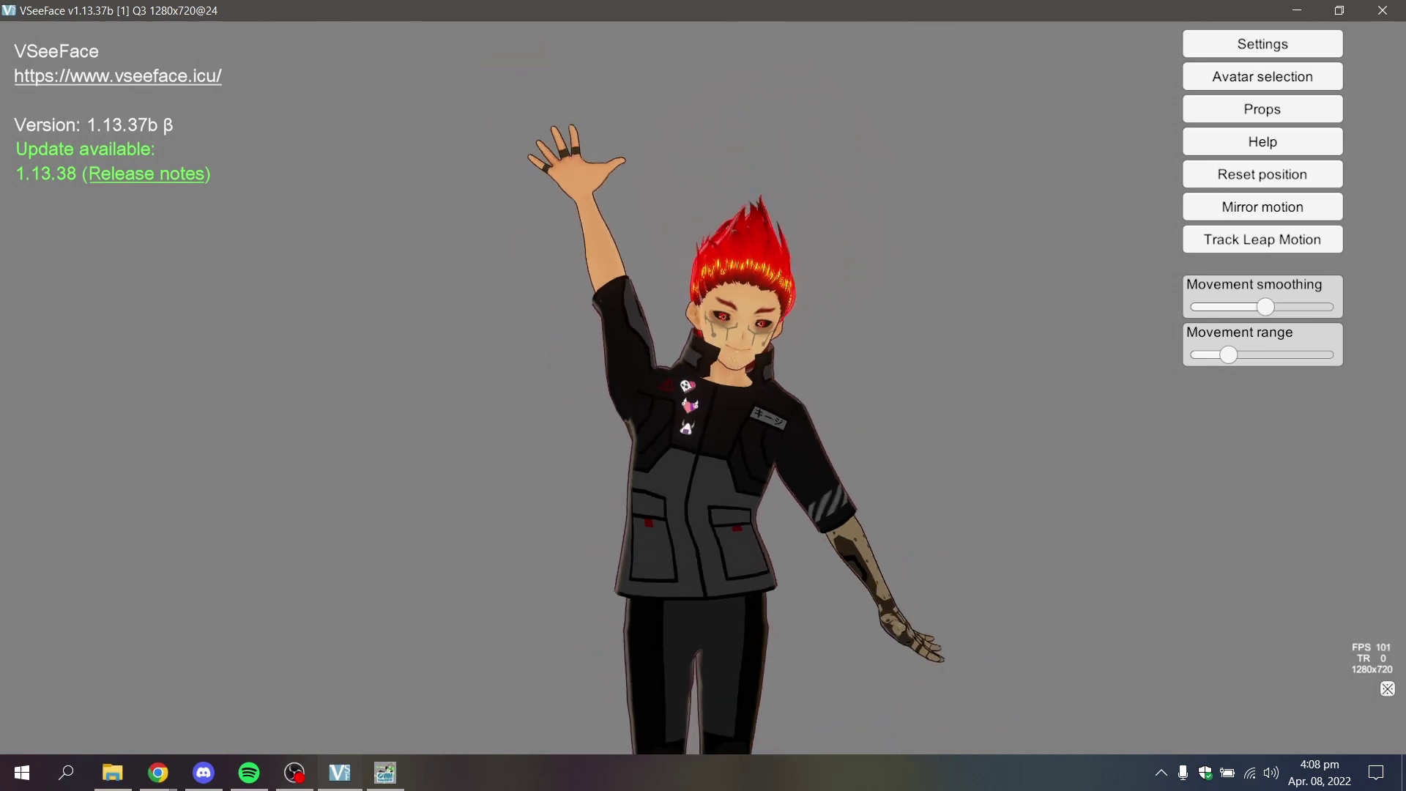
left_click_drag(811, 467, 812, 467)
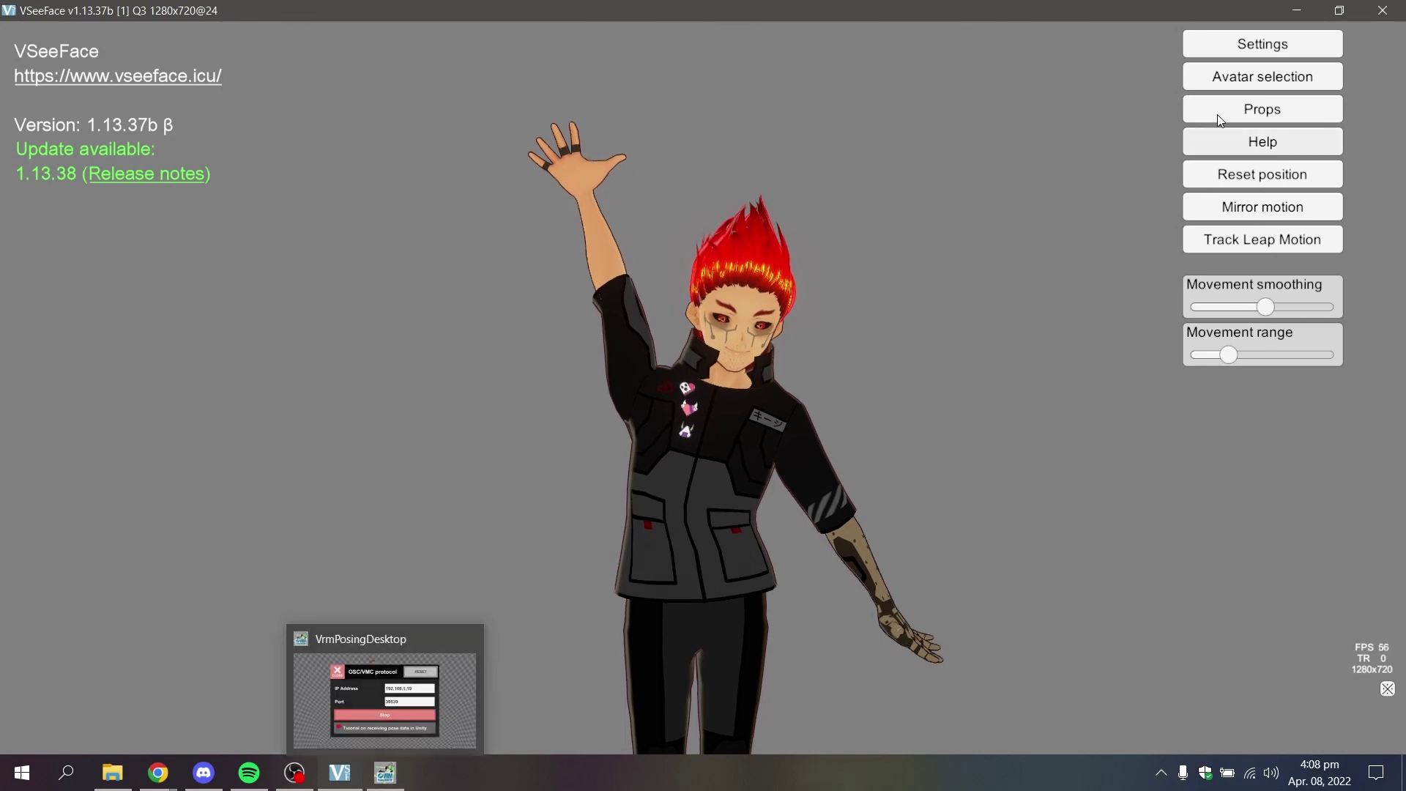
- Tick 'Apply VSeeFace tracking' under the OSC/VMC receiver in General settings, then close them
left_click(1278, 42)
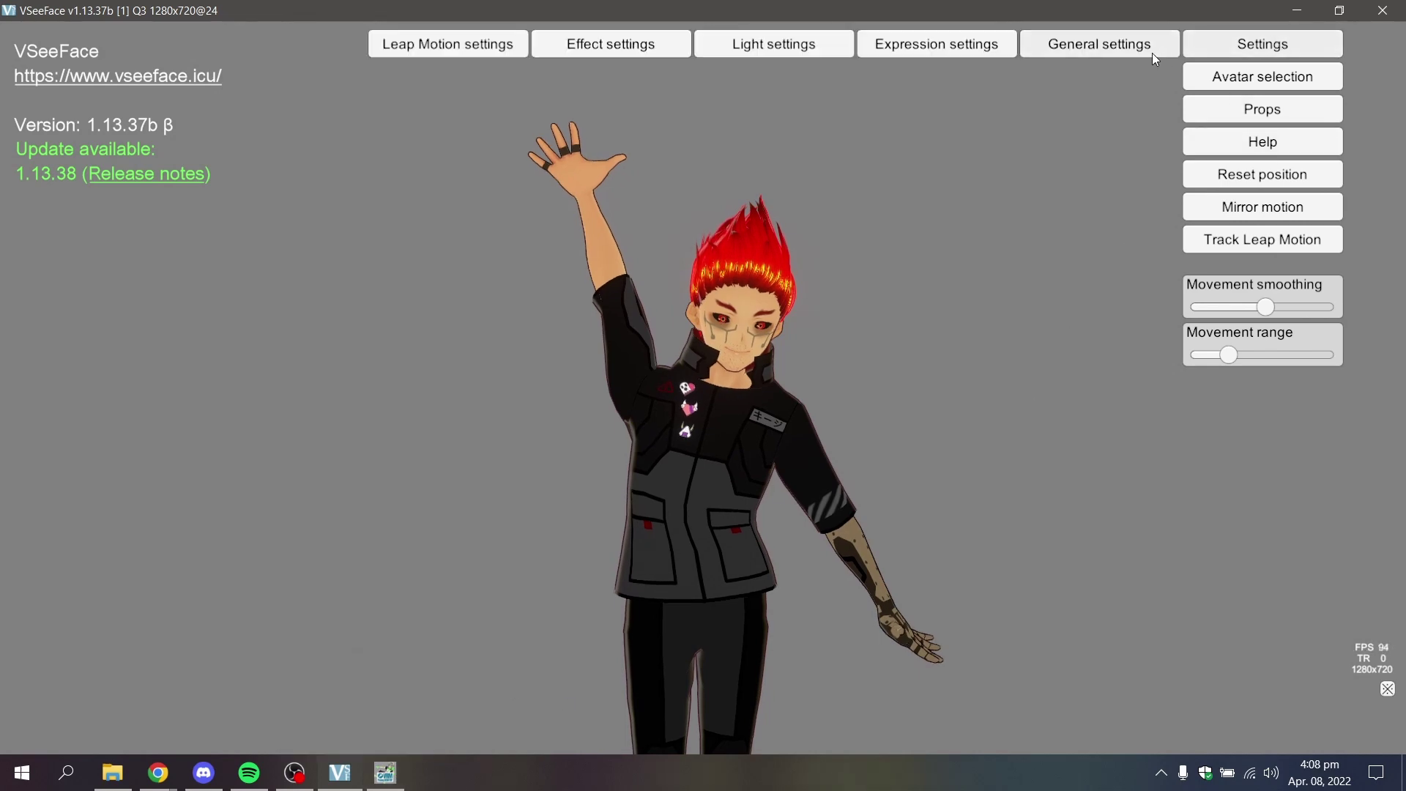
left_click(1097, 46)
scroll(759, 375, "down", 5)
scroll(765, 353, "up", 3)
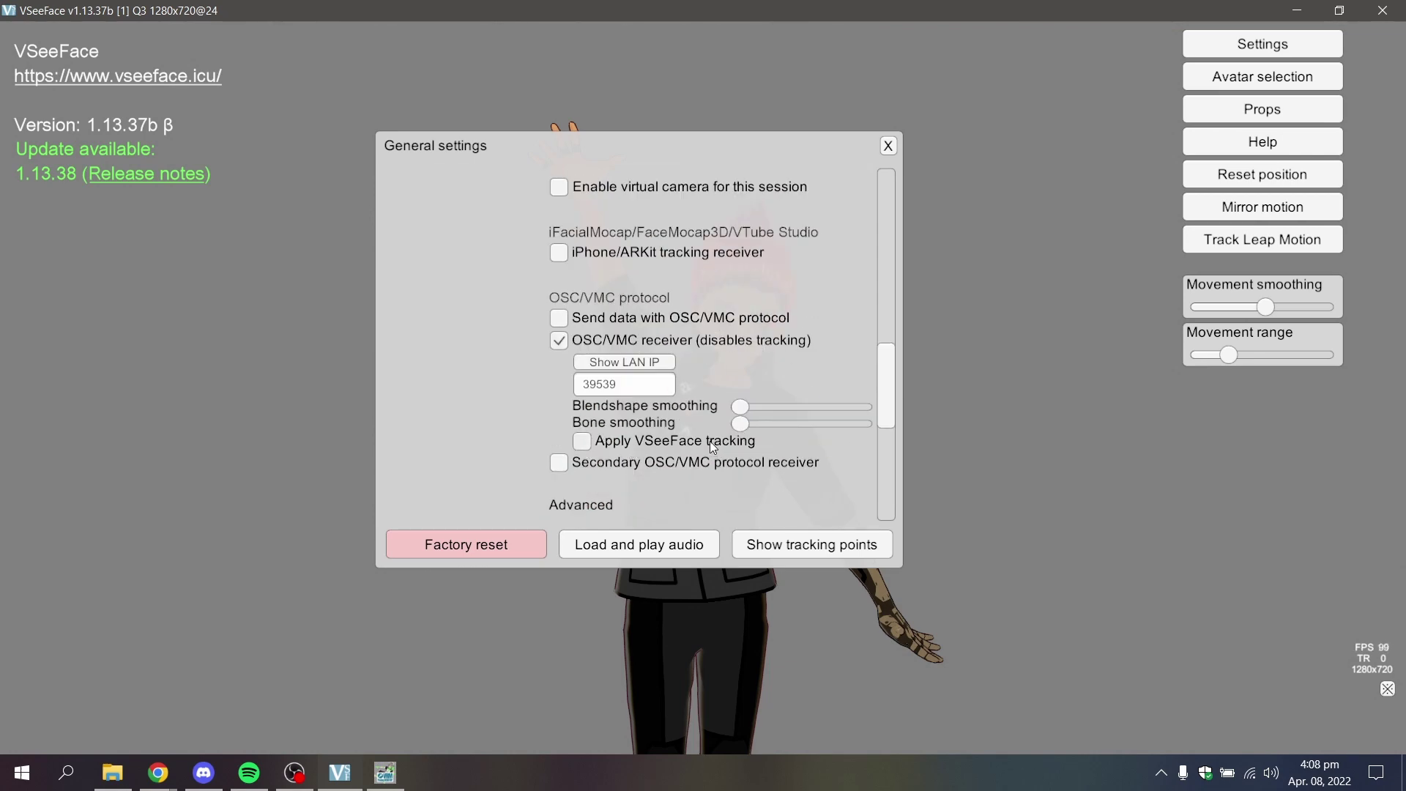
left_click(583, 443)
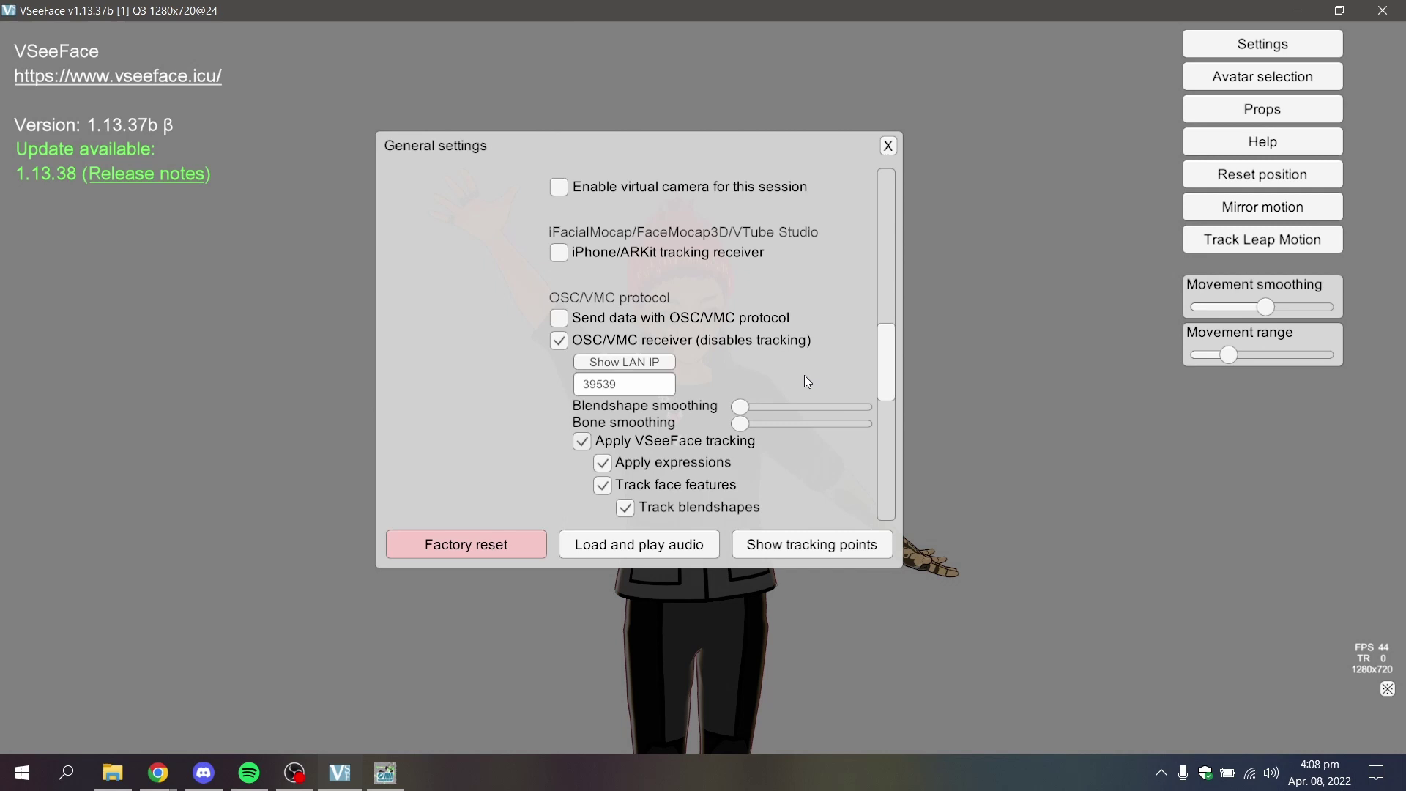
scroll(804, 375, "down", 5)
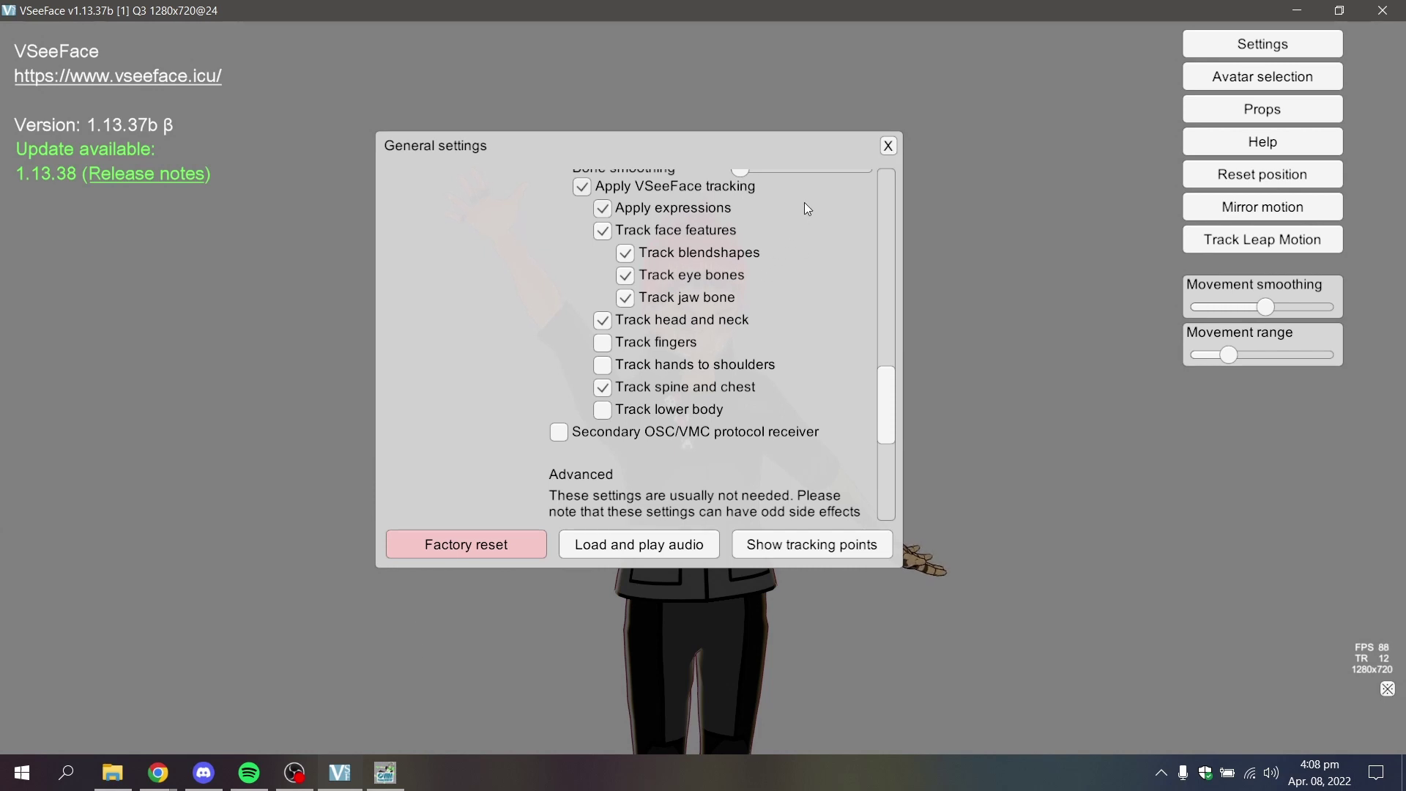
left_click(887, 146)
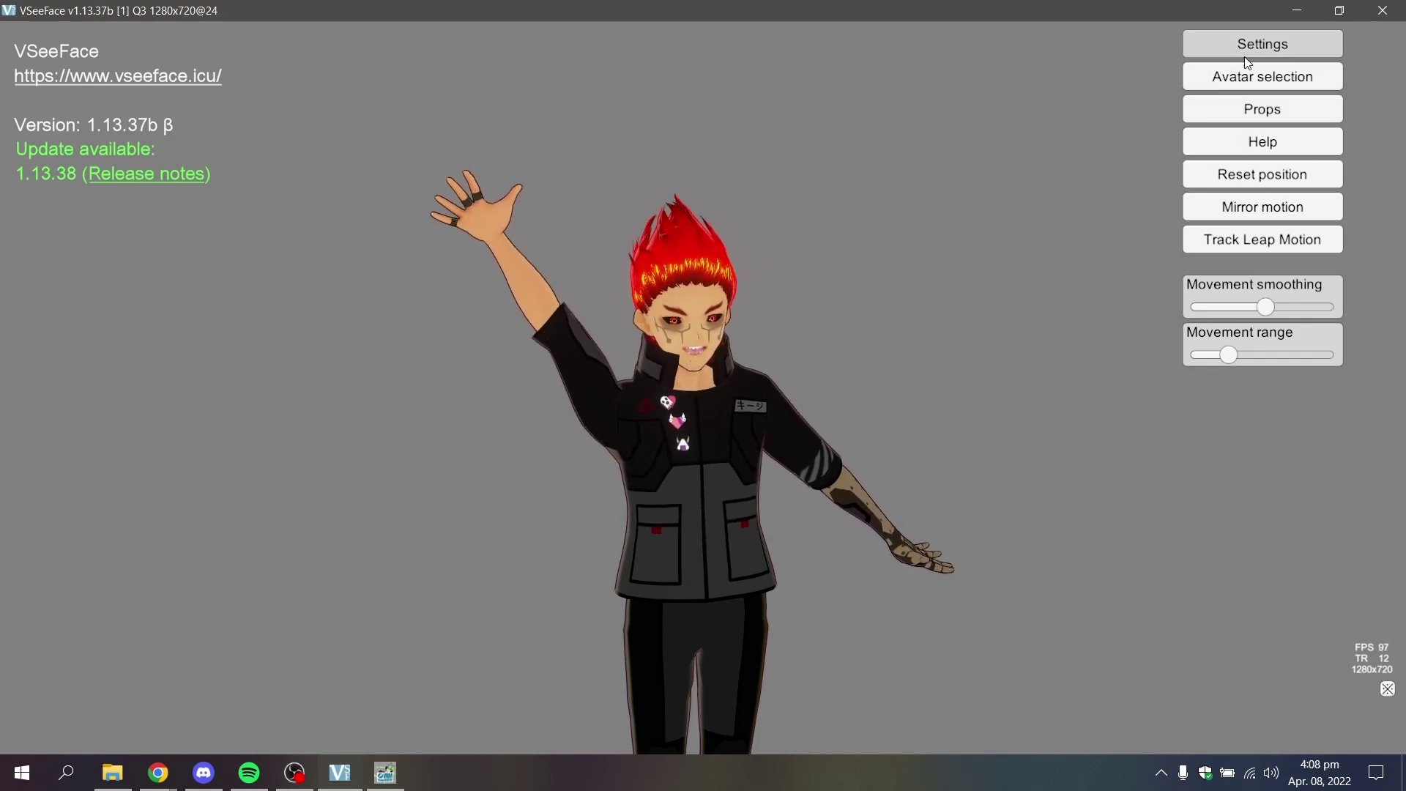
- Turn off 'Track spine and chest' in General settings, close them, then reopen General settings
left_click(1261, 45)
left_click(1094, 44)
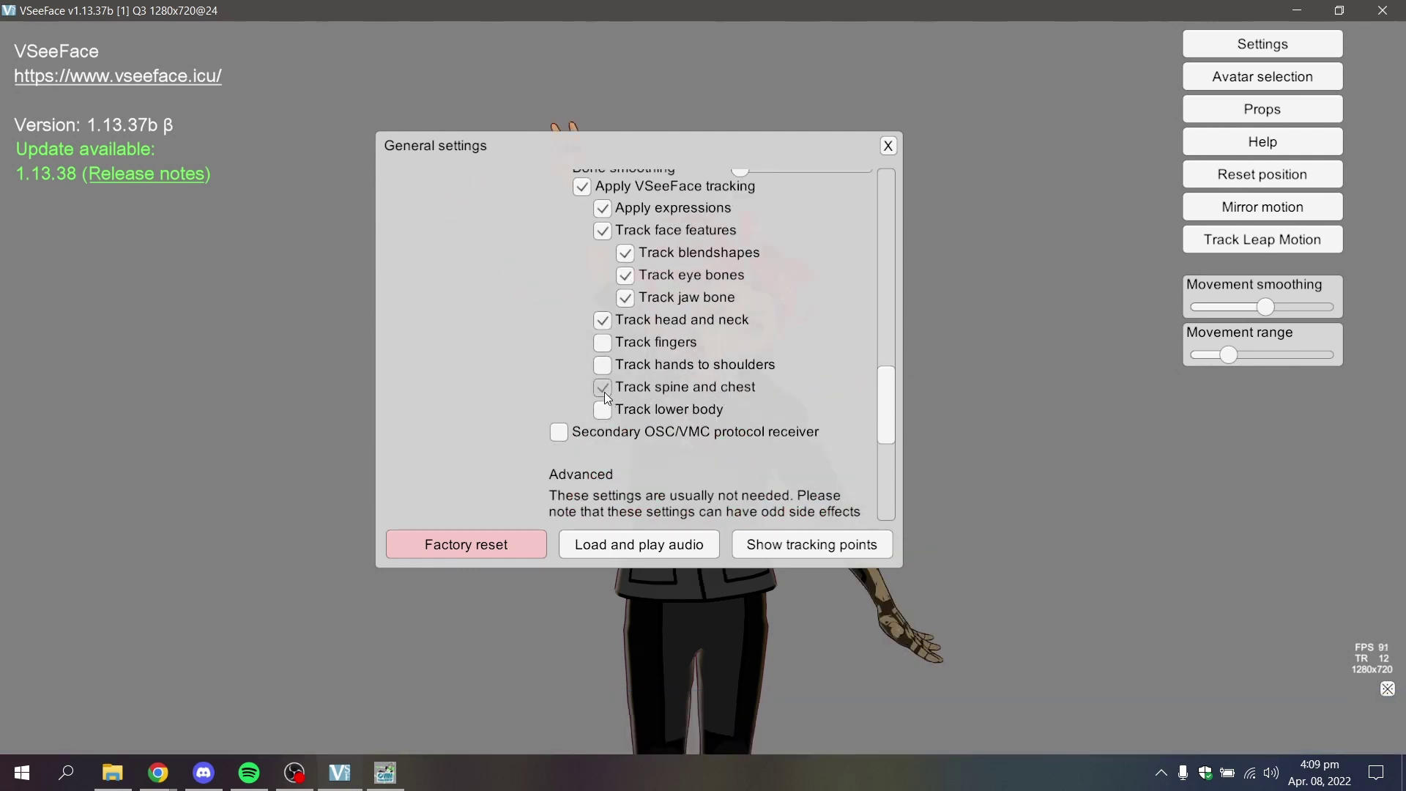
left_click(887, 146)
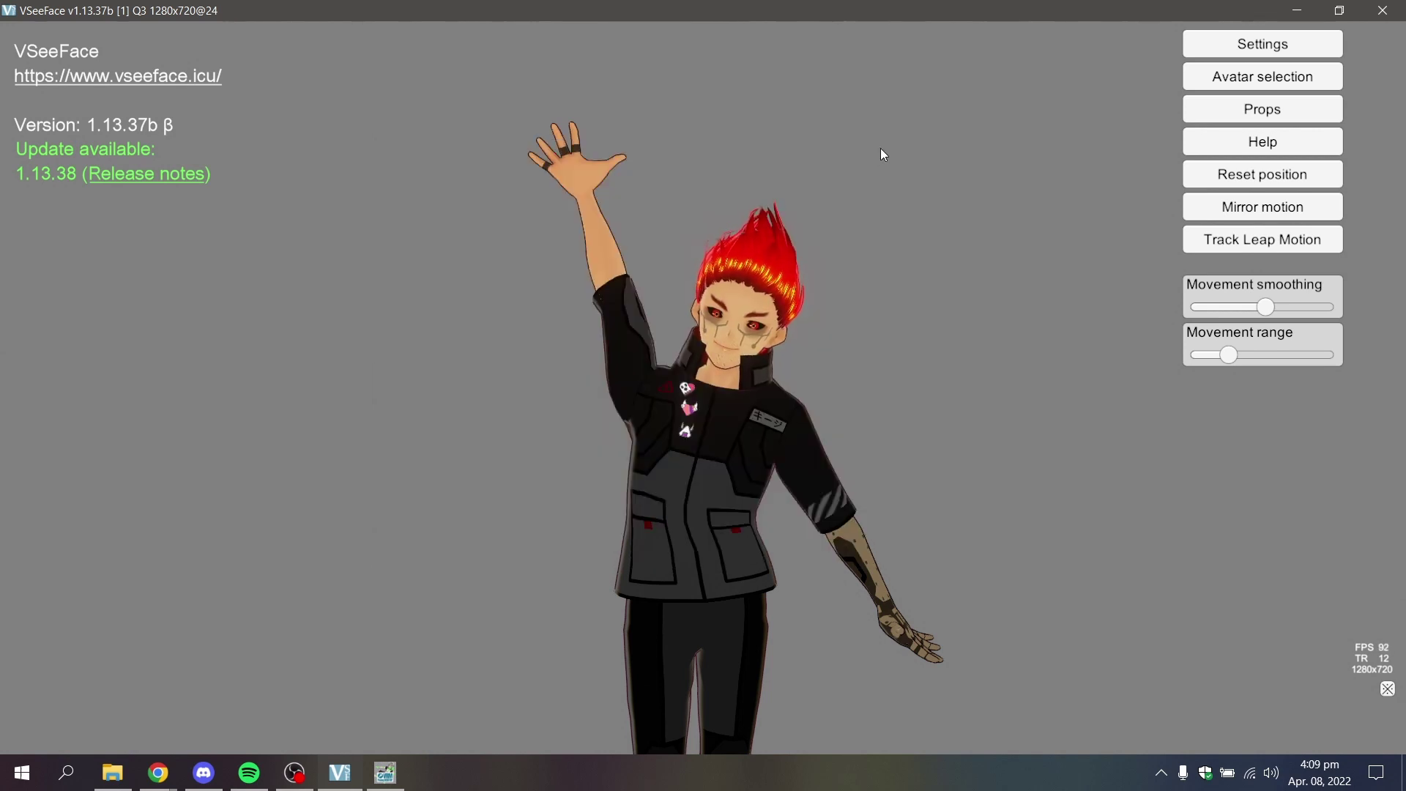
left_click(1222, 49)
left_click(1098, 48)
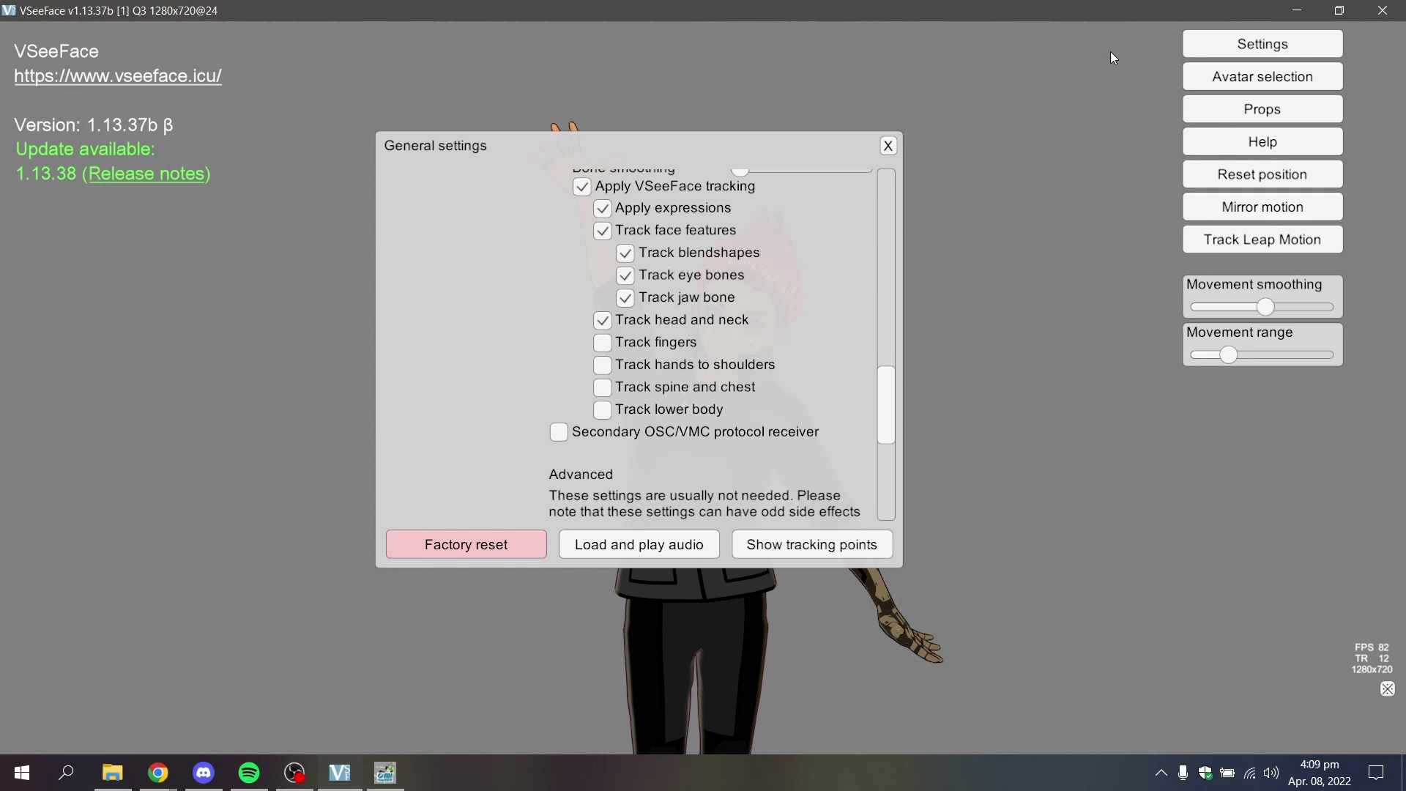